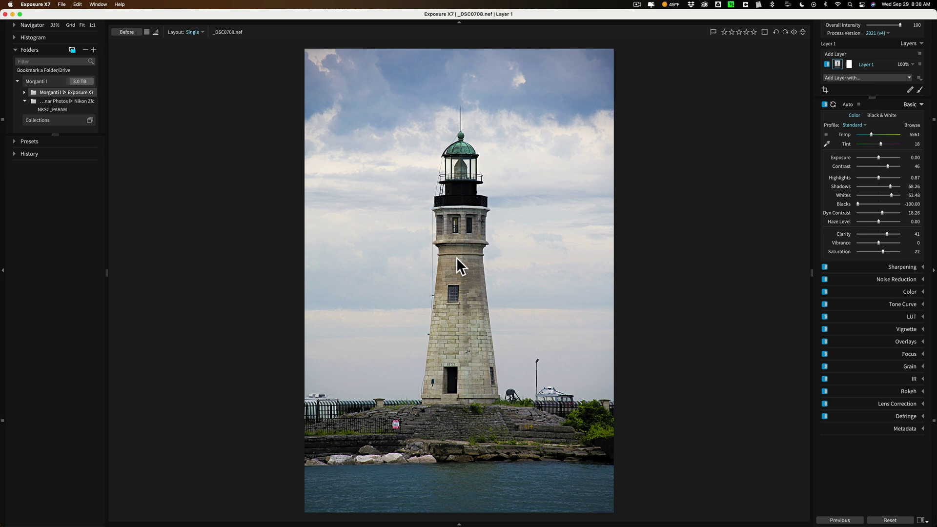
# Collapse the Basic panel, add Layer 2, and start its mask in Draw Mask's Selection mode
pyautogui.click(909, 104)
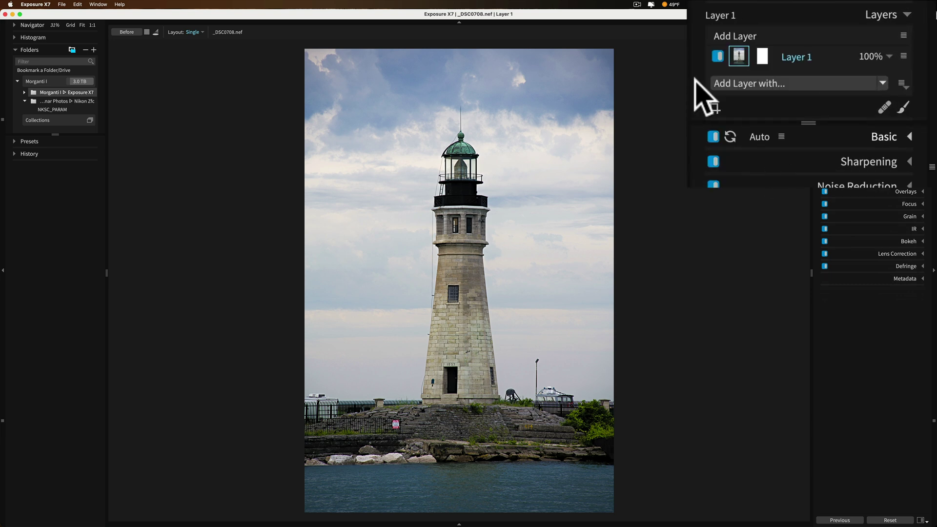
pyautogui.click(734, 35)
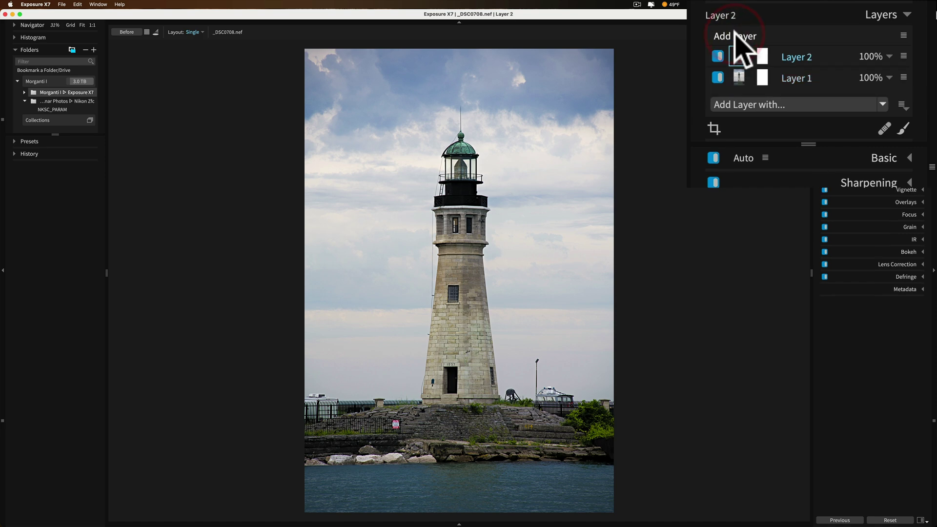
pyautogui.click(915, 124)
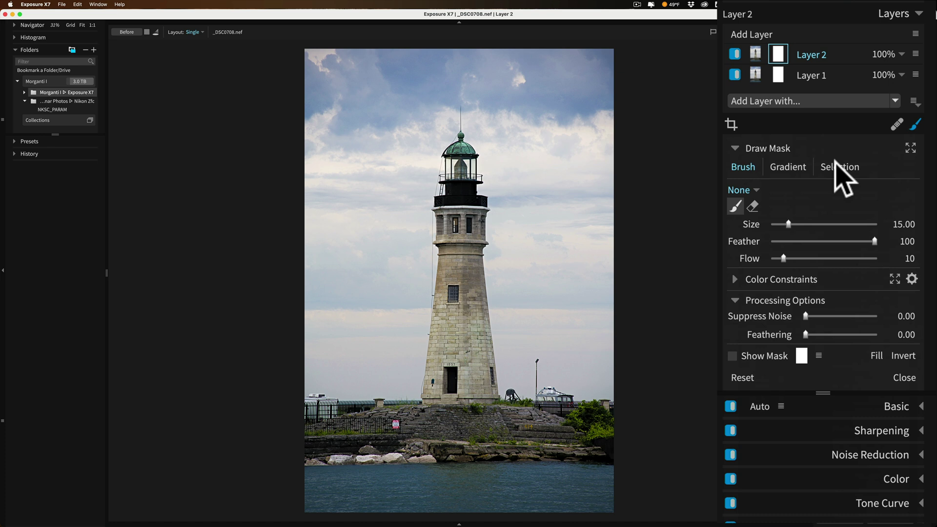
pyautogui.click(838, 166)
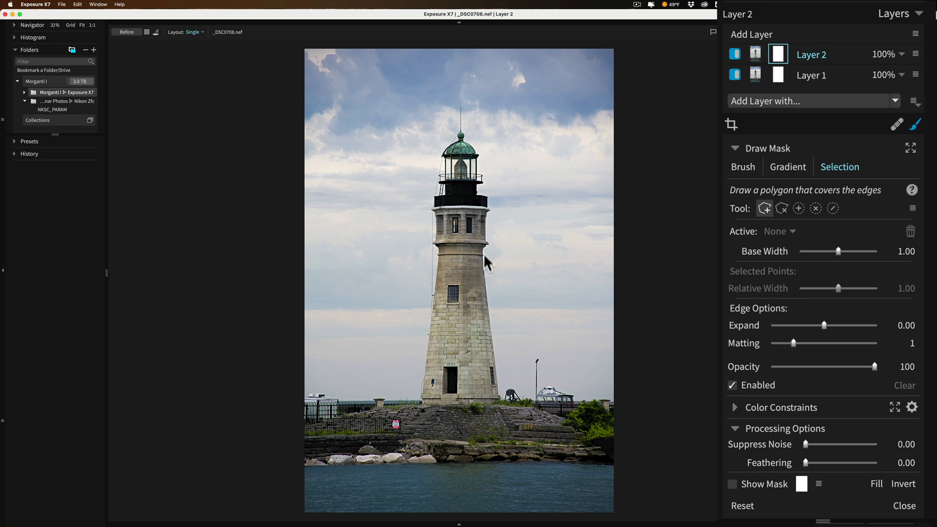
# Trace a closed polygon, Polygon 1, around the red lighthouse tower from base to top and back
pyautogui.click(421, 402)
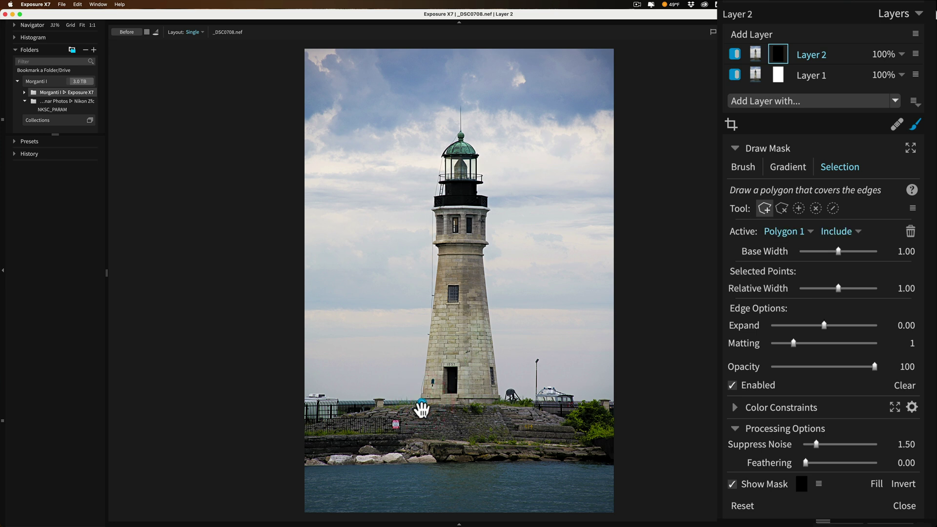
pyautogui.click(436, 246)
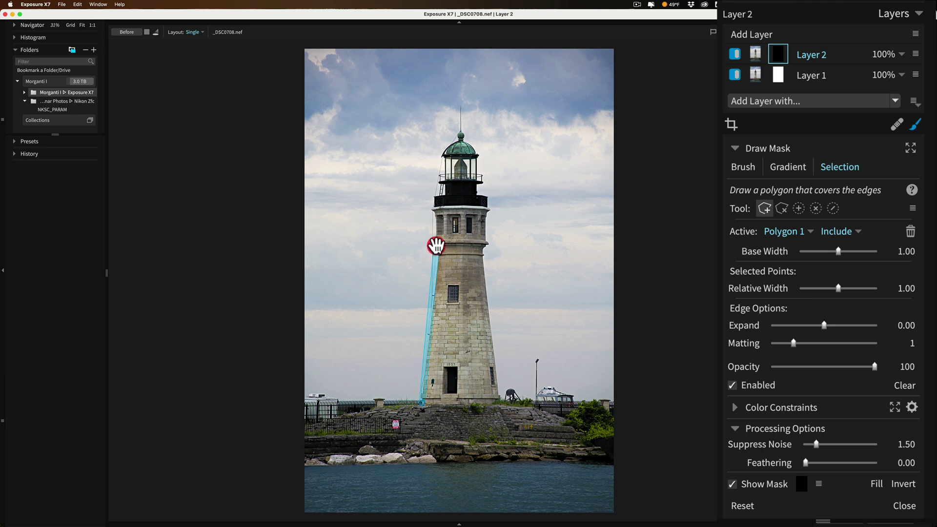
pyautogui.click(432, 211)
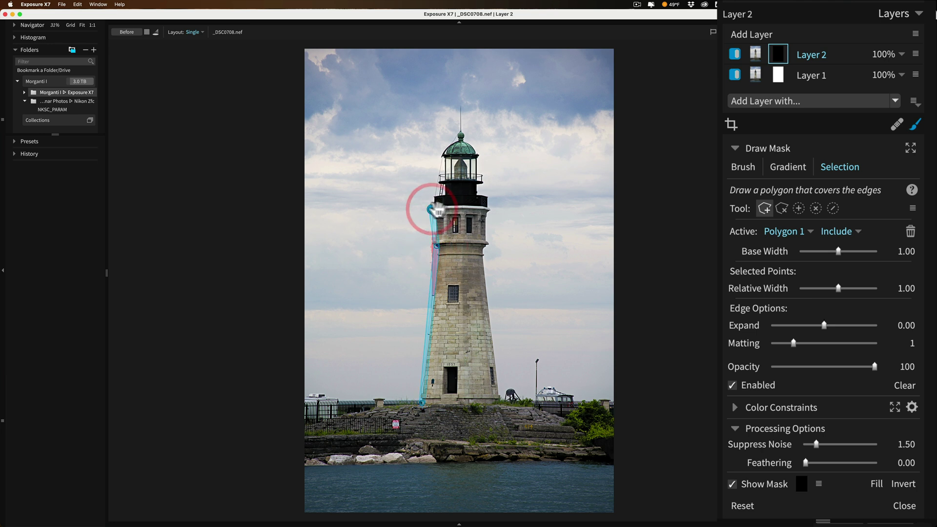
pyautogui.click(485, 208)
pyautogui.click(488, 208)
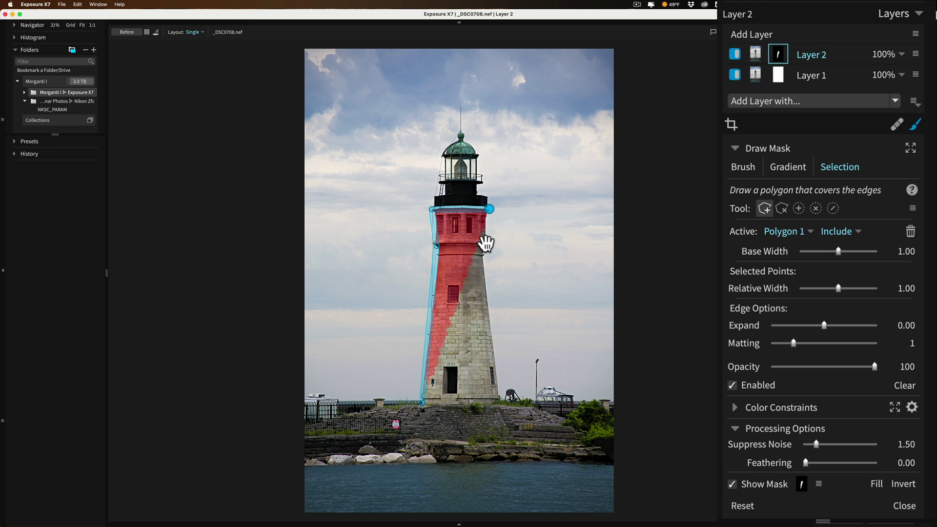
pyautogui.click(486, 243)
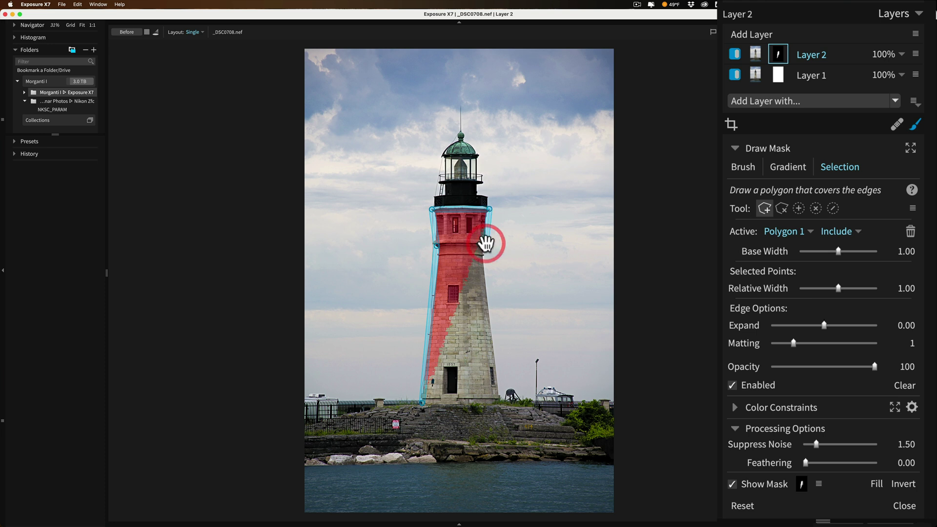
pyautogui.click(501, 401)
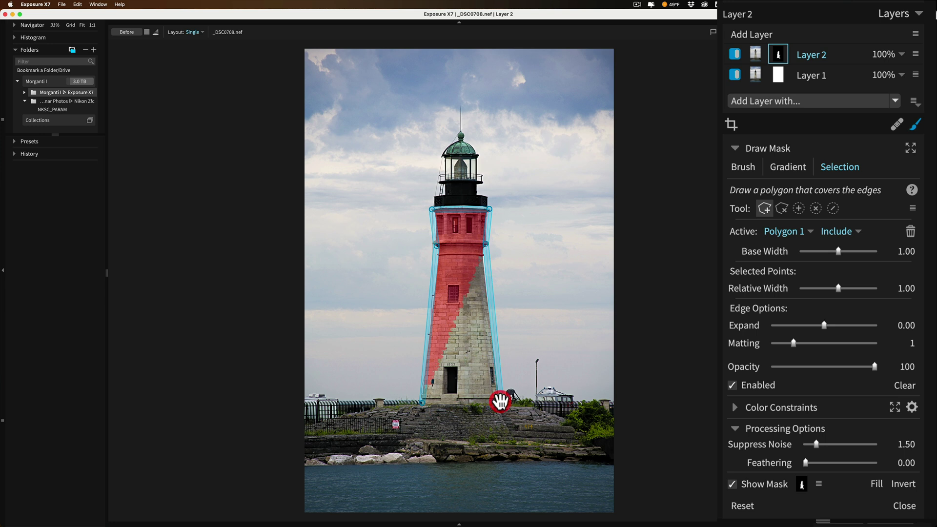
pyautogui.click(422, 402)
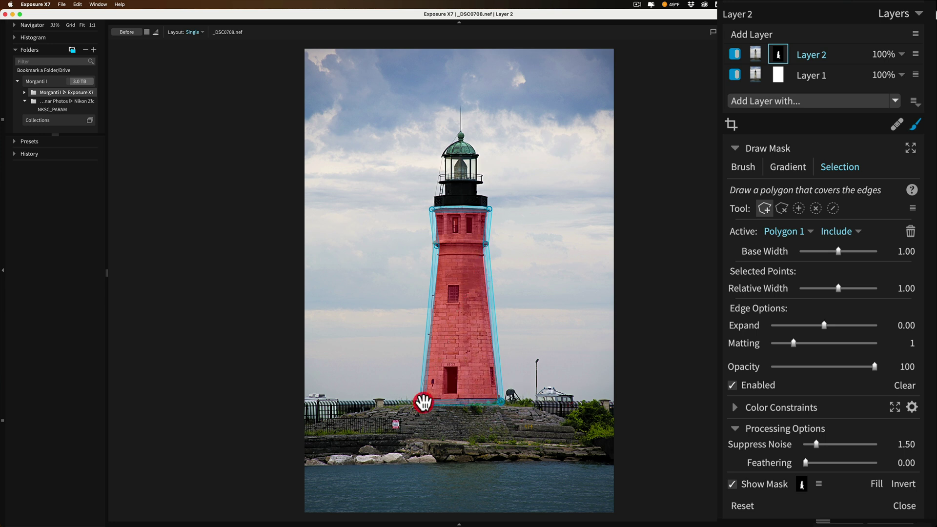
# Insert extra control points on Polygon 1's right, top and left edges along the tower
pyautogui.click(482, 244)
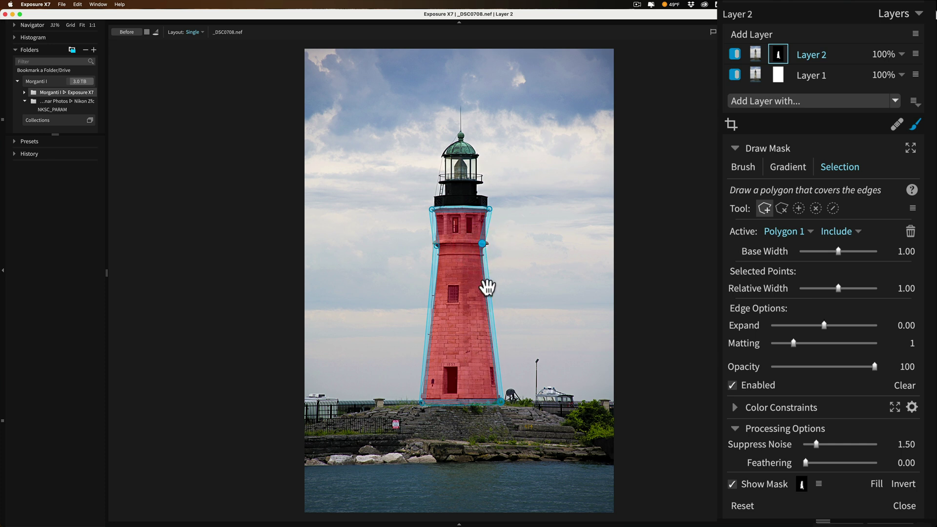
pyautogui.click(461, 206)
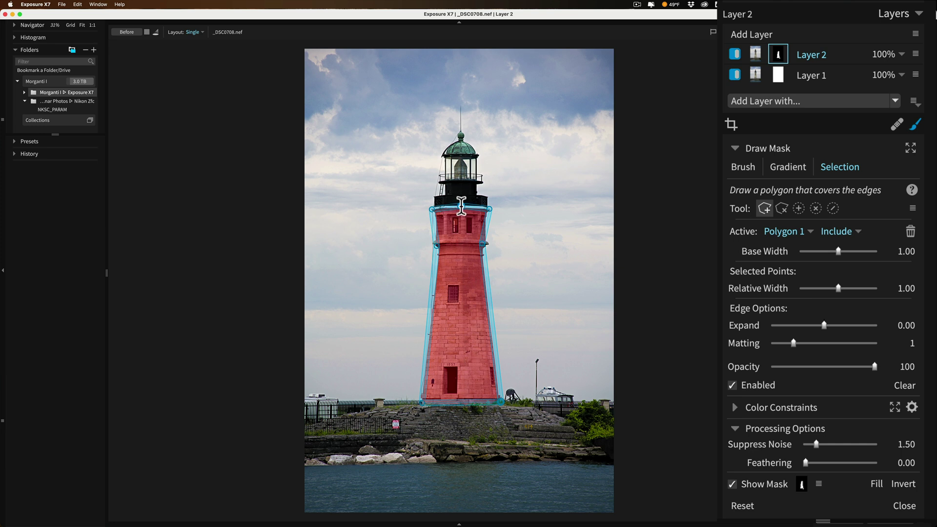
pyautogui.click(461, 206)
pyautogui.click(436, 245)
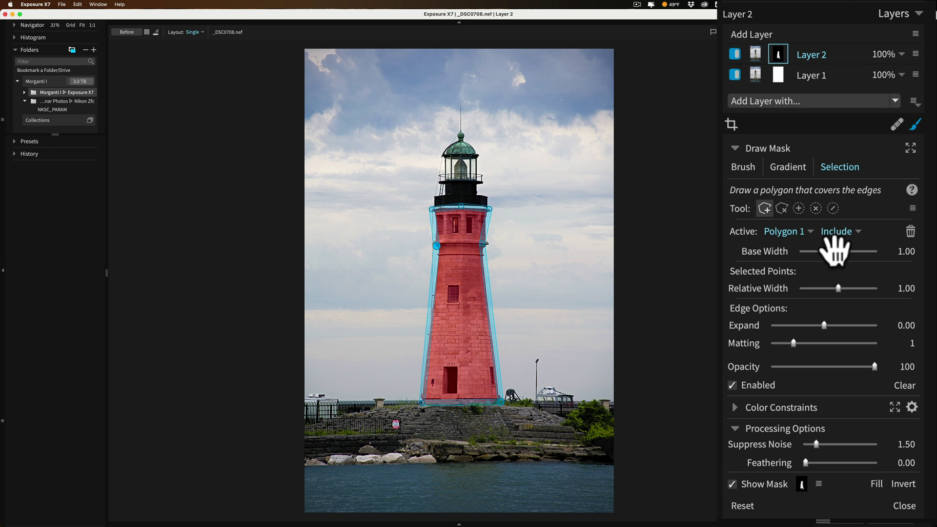
# Set Polygon 1's Base Width to 1.35 and Relative Width to 1.20
pyautogui.moveTo(836, 251)
pyautogui.mouseDown()
pyautogui.moveTo(850, 247)
pyautogui.moveTo(837, 247)
pyautogui.mouseUp()
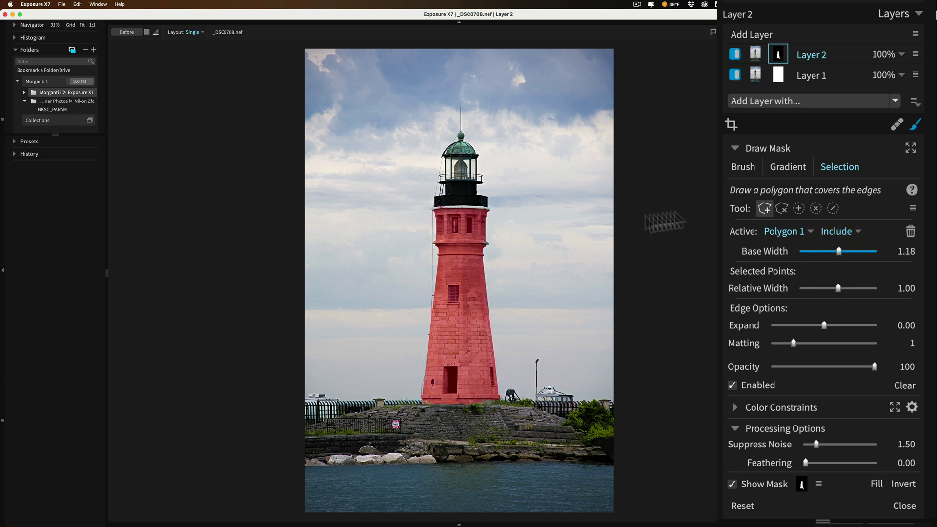
pyautogui.moveTo(838, 288)
pyautogui.mouseDown()
pyautogui.moveTo(878, 289)
pyautogui.moveTo(846, 288)
pyautogui.mouseUp()
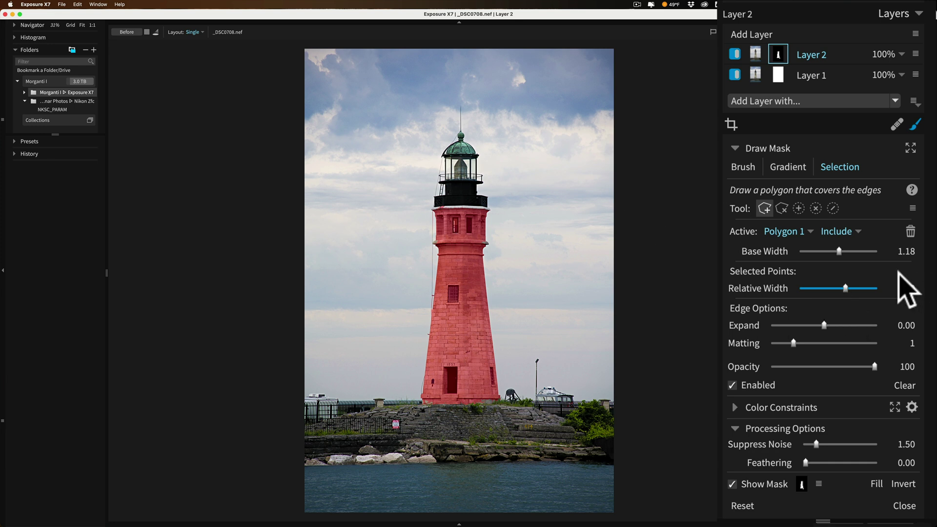
pyautogui.moveTo(837, 249)
pyautogui.mouseDown()
pyautogui.moveTo(847, 248)
pyautogui.moveTo(838, 249)
pyautogui.mouseUp()
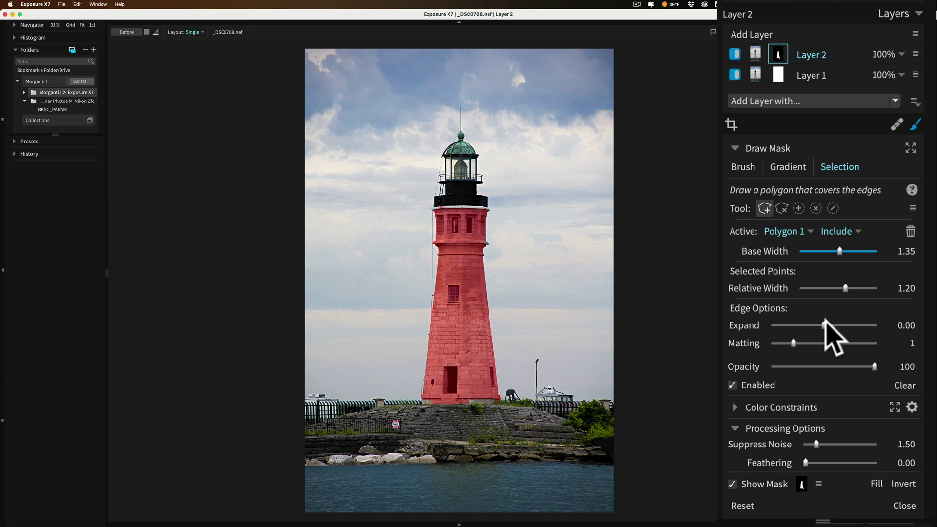
pyautogui.moveTo(823, 325); pyautogui.dragTo(921, 325)
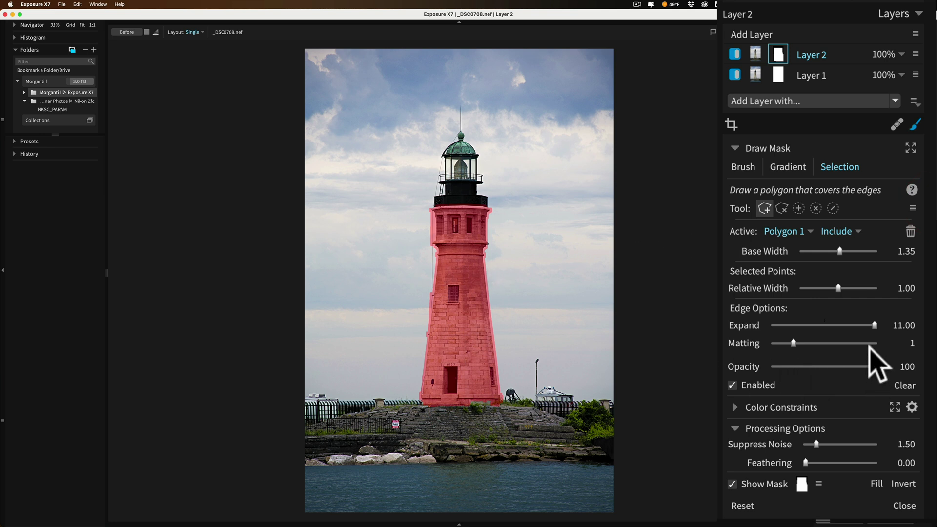
pyautogui.moveTo(871, 325); pyautogui.dragTo(809, 325)
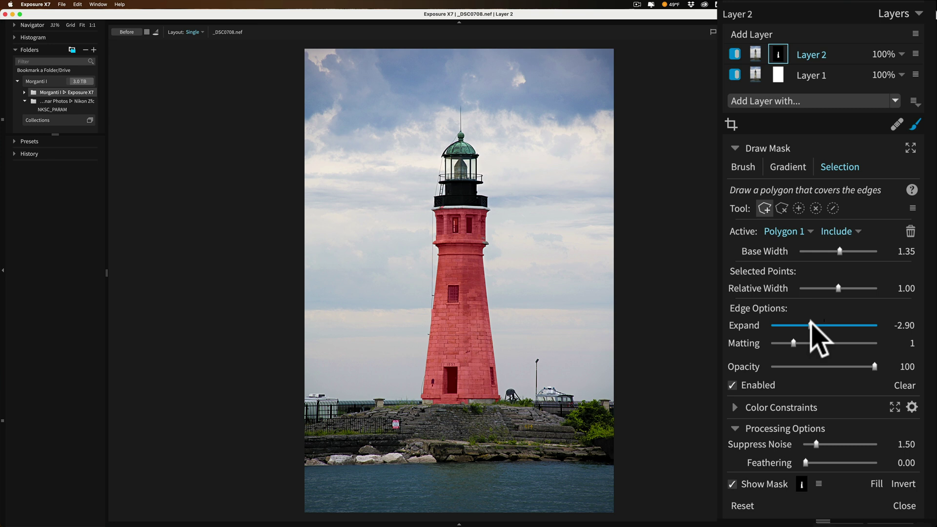
pyautogui.doubleClick(810, 325)
pyautogui.moveTo(793, 342)
pyautogui.mouseDown()
pyautogui.moveTo(753, 343)
pyautogui.moveTo(847, 341)
pyautogui.moveTo(808, 340)
pyautogui.mouseUp()
pyautogui.moveTo(874, 367); pyautogui.dragTo(893, 367)
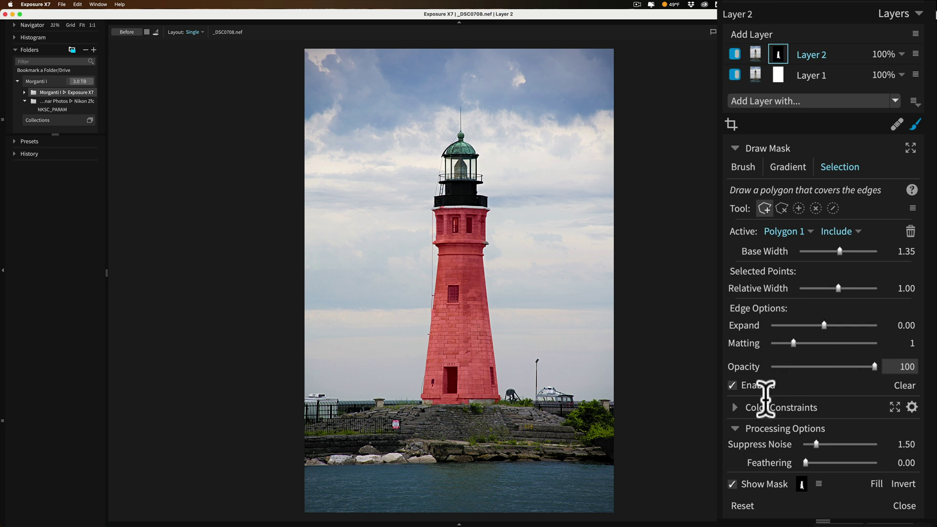
# Expand Color Constraints, sample the tower's hue with the eyedropper, then undo that constraint
pyautogui.click(735, 407)
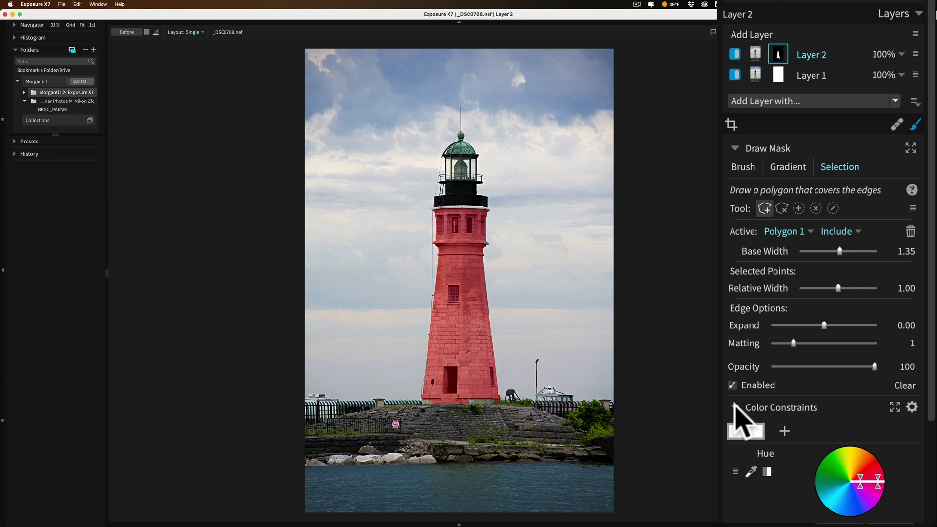
pyautogui.click(751, 471)
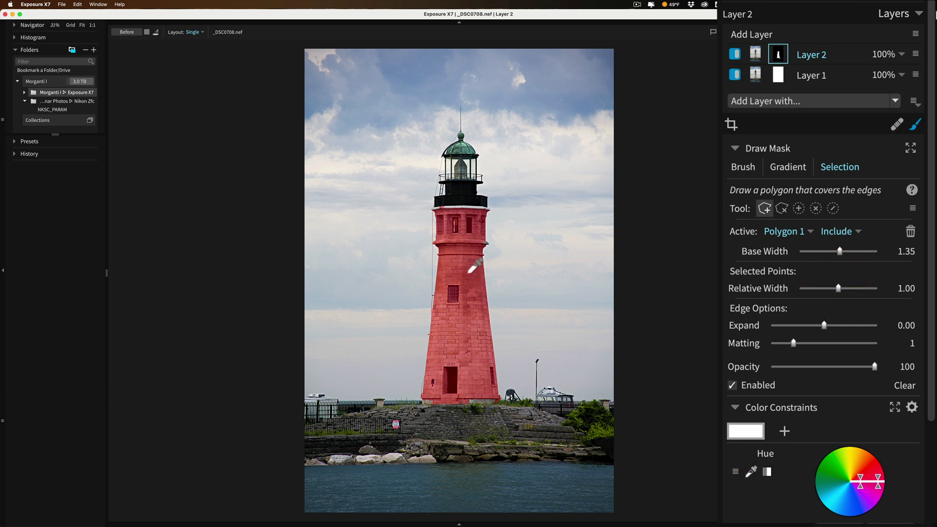
pyautogui.click(464, 269)
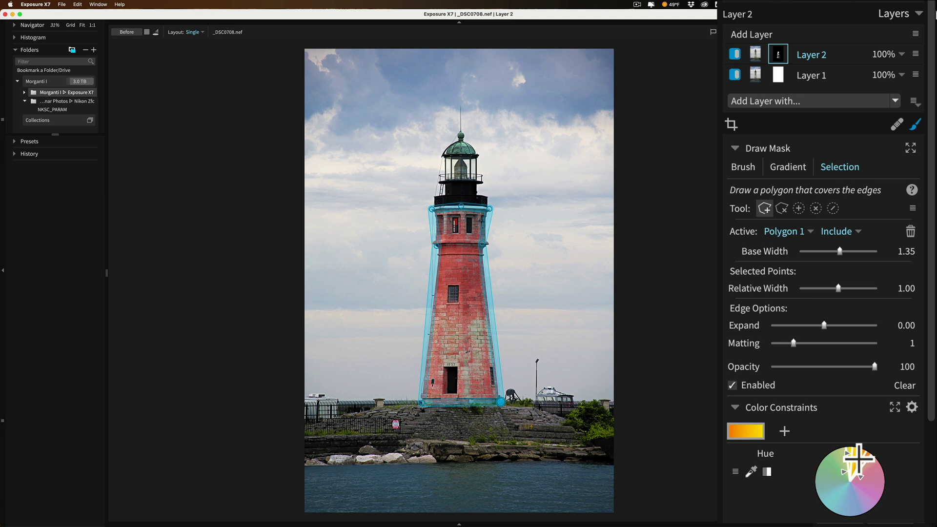
pyautogui.press('super')
pyautogui.press('super+z')
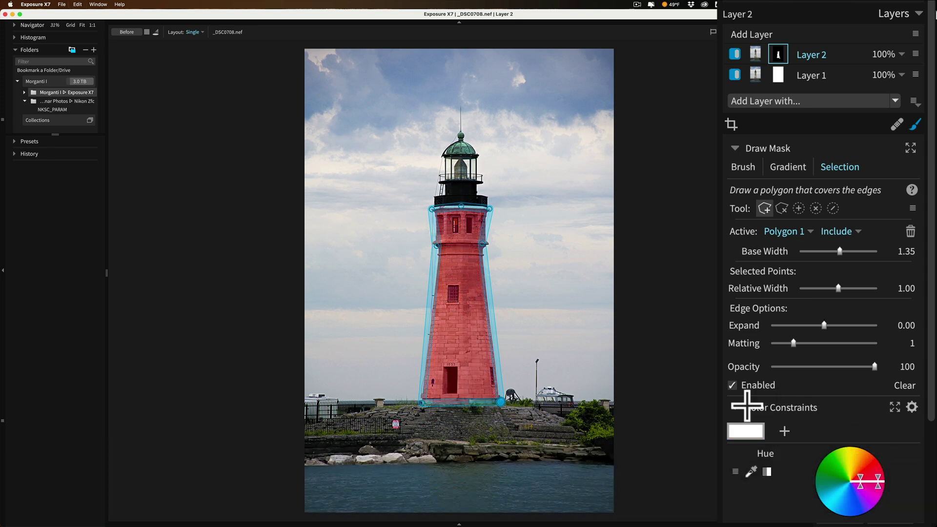
# Set mask Suppress Noise 3.23 and Feathering 2.42, hide the red overlay, and expand Layer 2's Basic panel
pyautogui.click(740, 405)
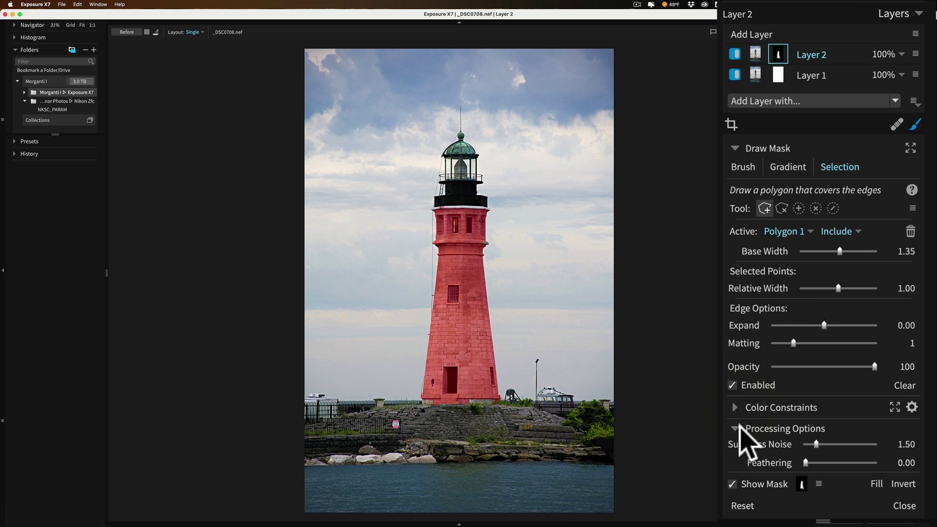
pyautogui.moveTo(817, 444)
pyautogui.mouseDown()
pyautogui.moveTo(827, 442)
pyautogui.moveTo(811, 463)
pyautogui.moveTo(820, 461)
pyautogui.mouseUp()
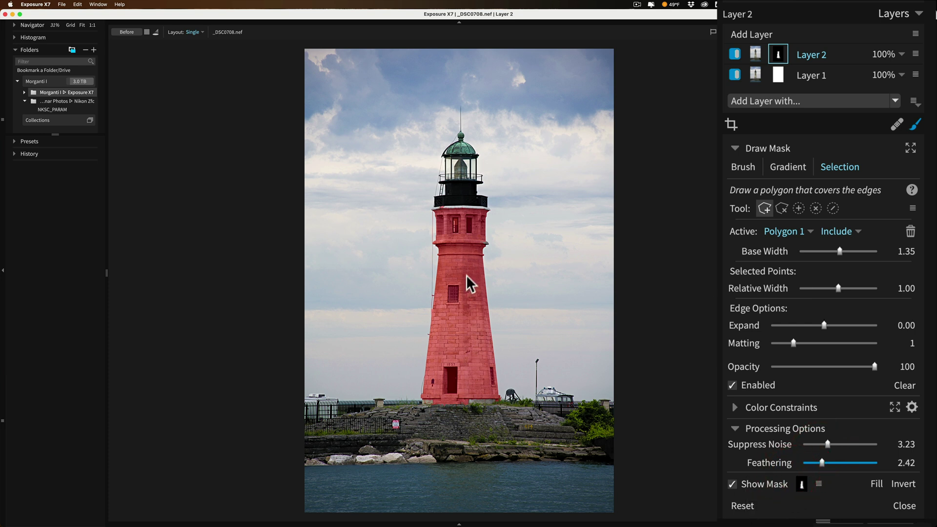
pyautogui.click(732, 484)
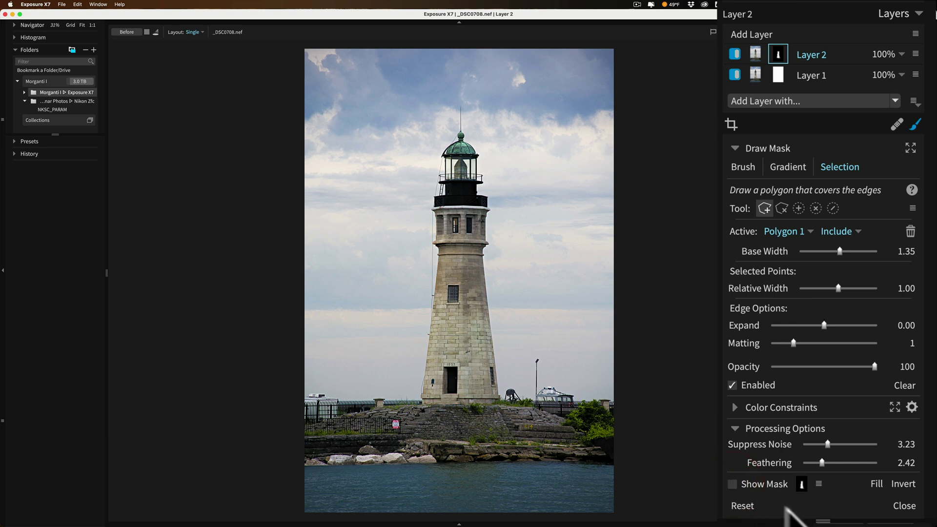
pyautogui.click(910, 313)
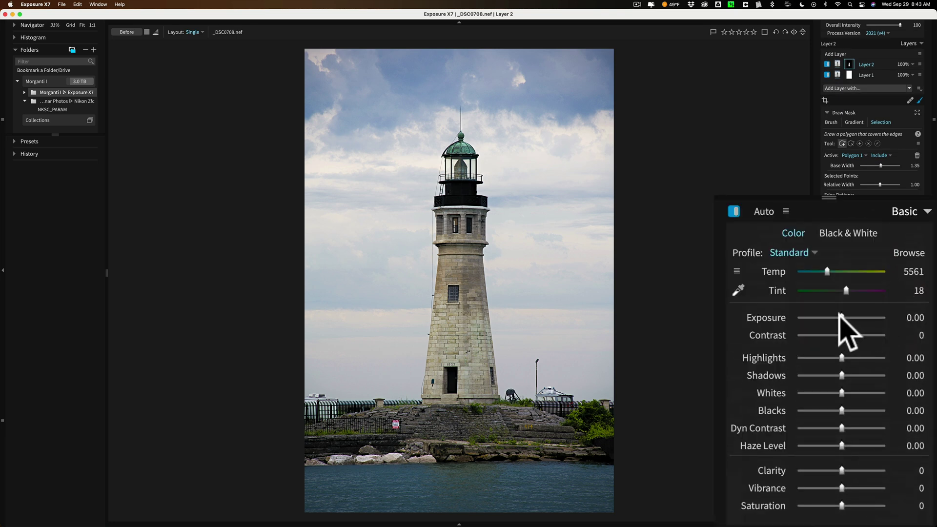
# Give the masked tower Exposure -0.30, Contrast 27 and Clarity 60 on Layer 2
pyautogui.moveTo(843, 318)
pyautogui.mouseDown()
pyautogui.moveTo(887, 318)
pyautogui.moveTo(856, 325)
pyautogui.mouseUp()
pyautogui.doubleClick(858, 320)
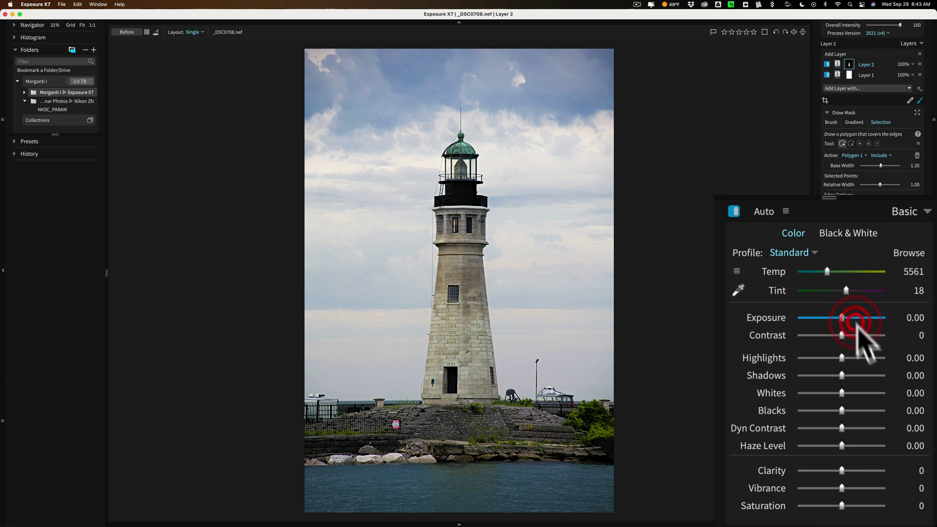
pyautogui.moveTo(841, 469); pyautogui.dragTo(866, 471)
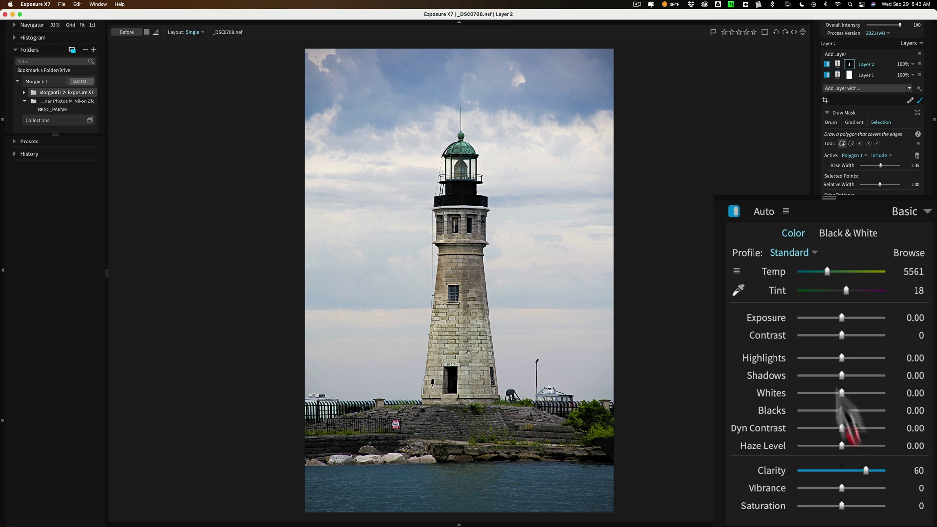
pyautogui.moveTo(841, 336)
pyautogui.mouseDown()
pyautogui.moveTo(853, 337)
pyautogui.moveTo(837, 319)
pyautogui.mouseUp()
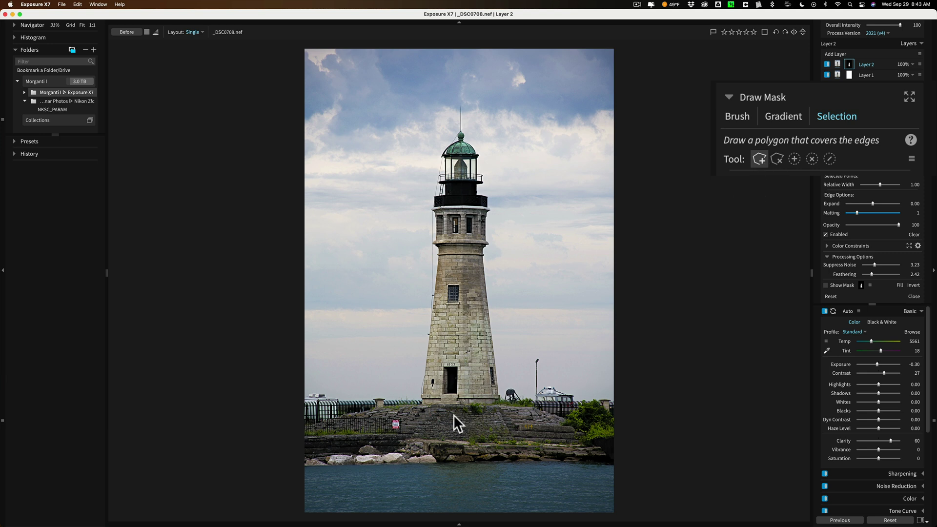
pyautogui.click(778, 159)
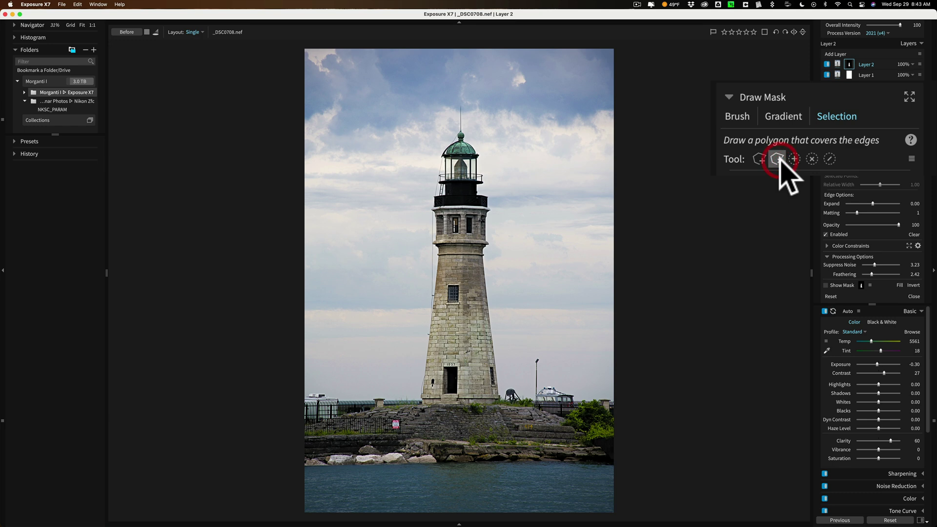
pyautogui.click(759, 157)
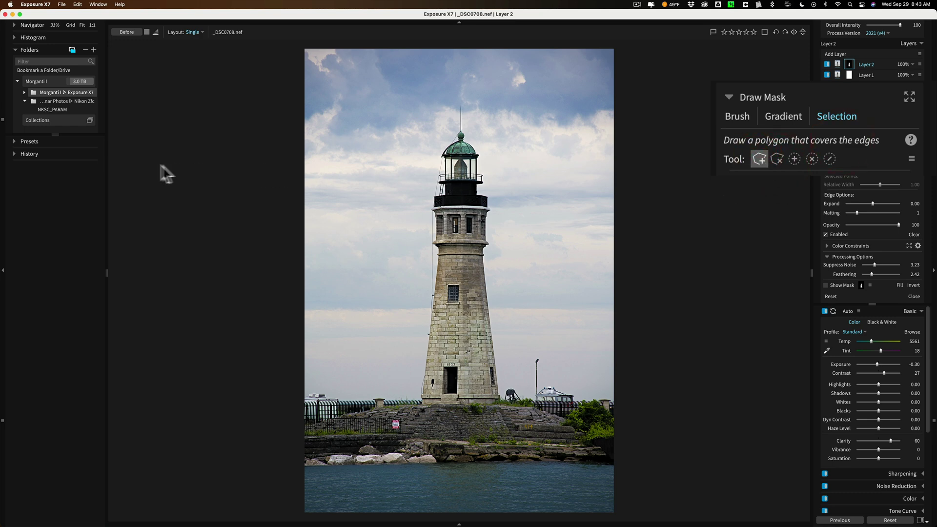
# Revert to the earlier Highlights entry in History, before Layer 2 was added
pyautogui.click(14, 152)
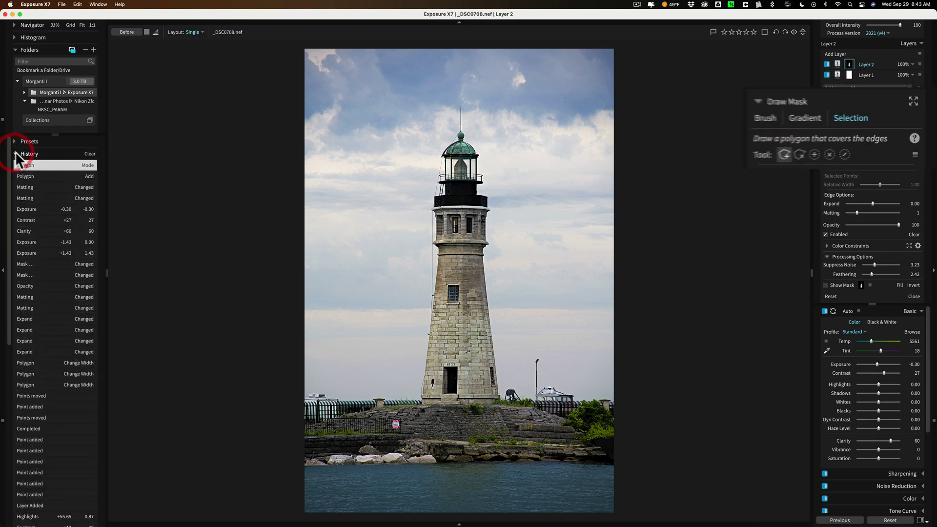
pyautogui.scroll(-3, 29, 340)
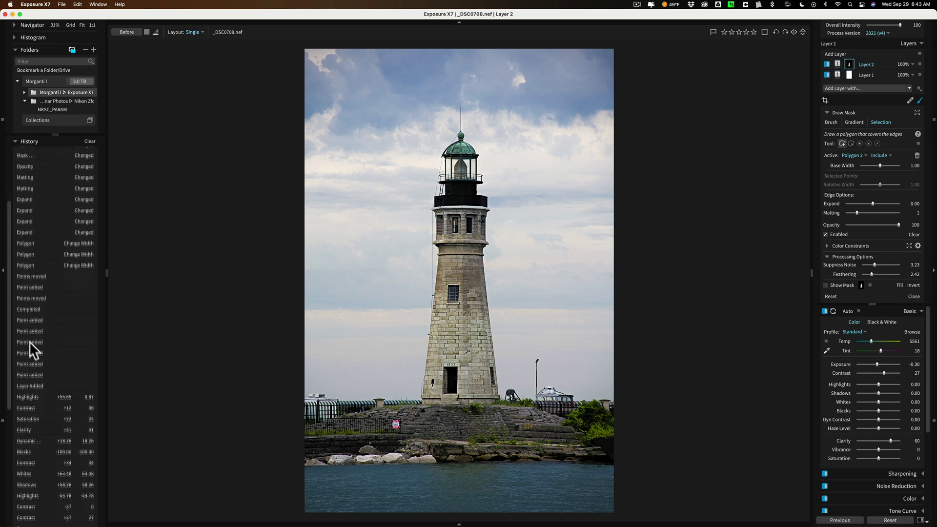
pyautogui.click(30, 391)
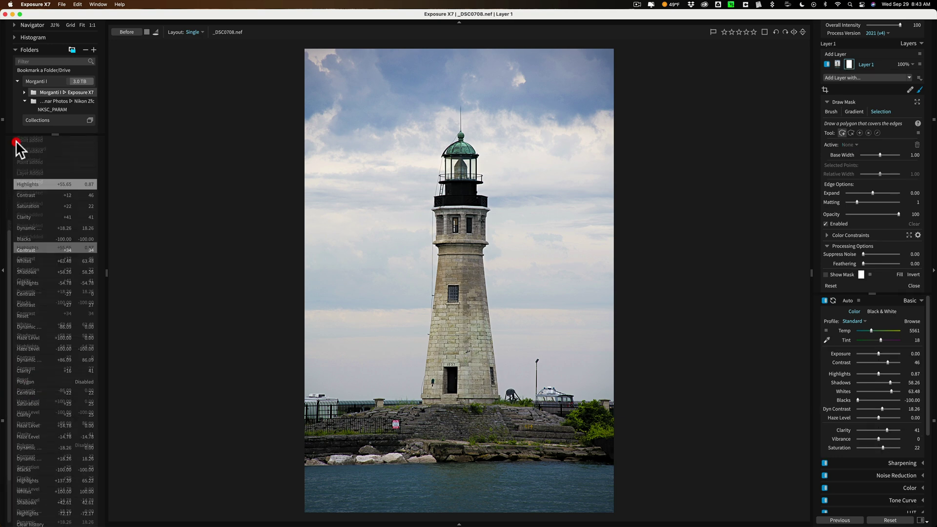
pyautogui.click(16, 141)
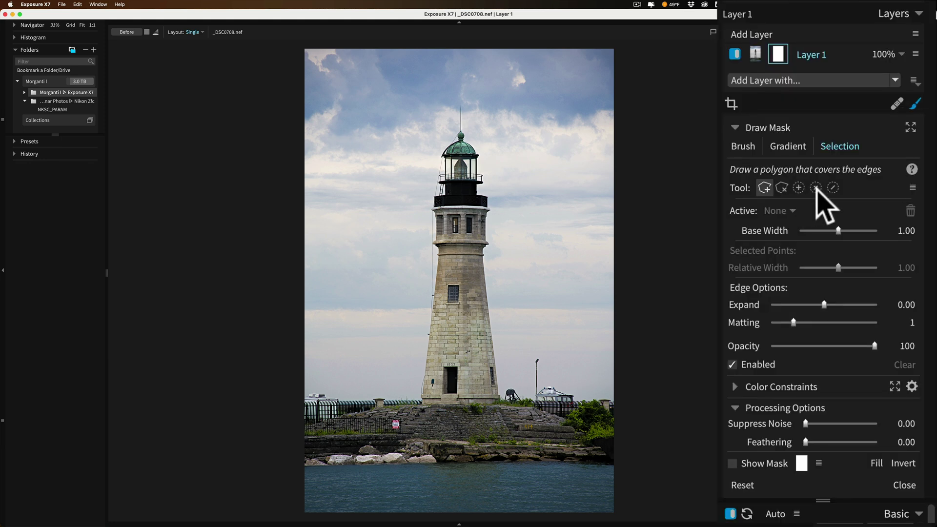
# Add a new Layer 2 and choose the include Marker tool under Draw Mask Selection
pyautogui.click(763, 30)
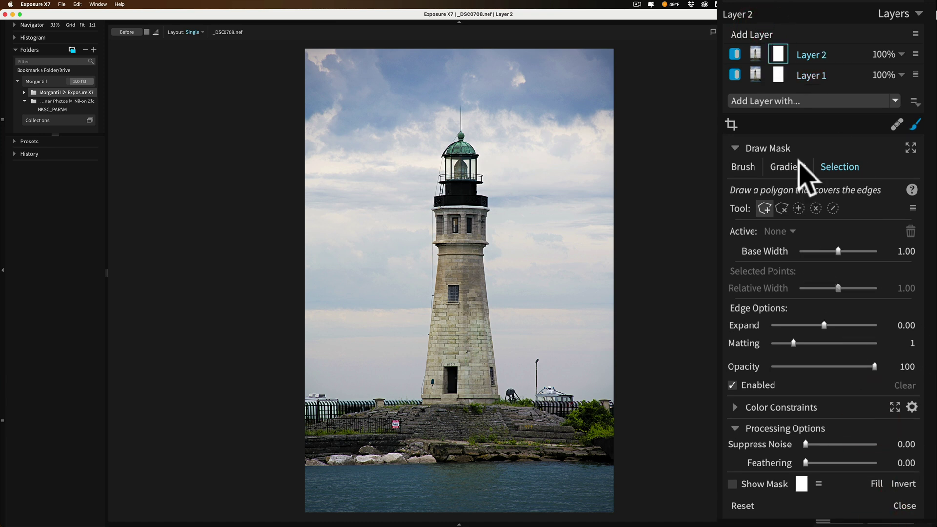
pyautogui.click(799, 208)
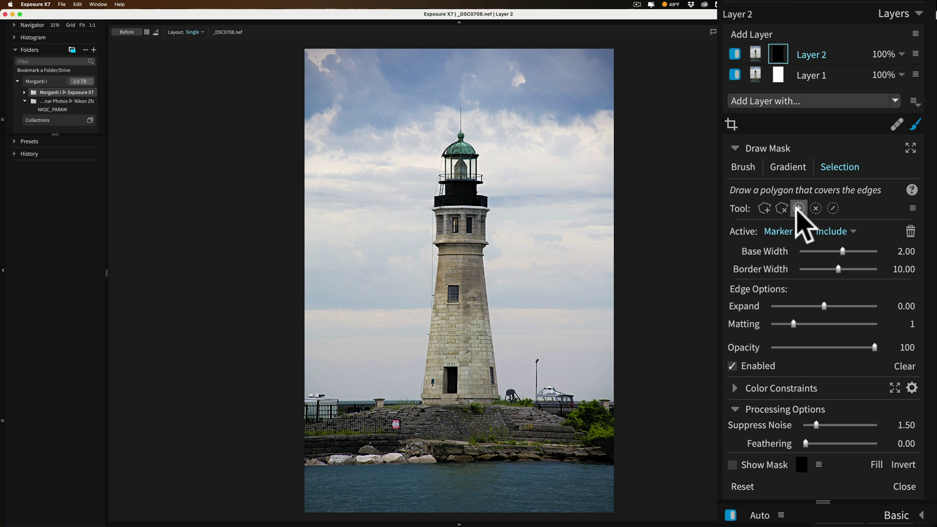
# Stroke an include marker across the upper tower and test marker widths, settling Base Width at 1.00
pyautogui.click(799, 208)
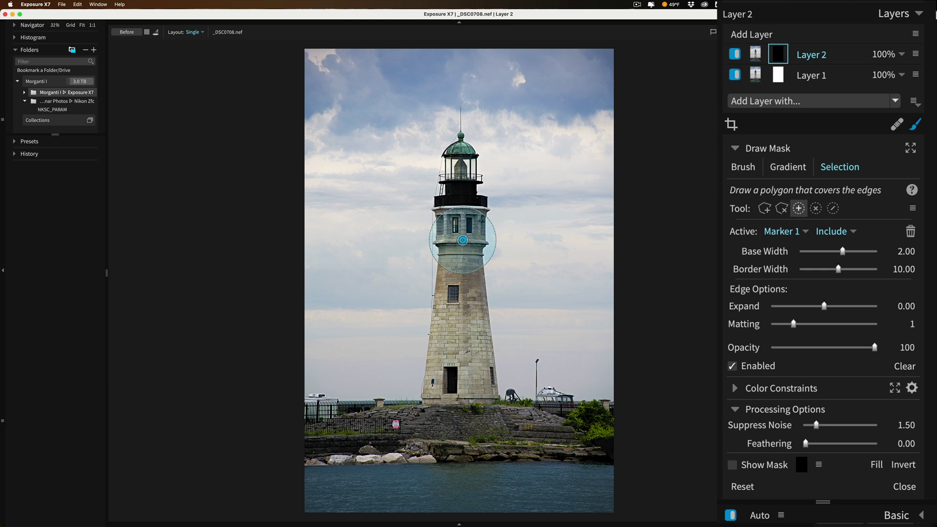
pyautogui.moveTo(464, 226)
pyautogui.mouseDown()
pyautogui.moveTo(464, 239)
pyautogui.moveTo(454, 239)
pyautogui.mouseUp()
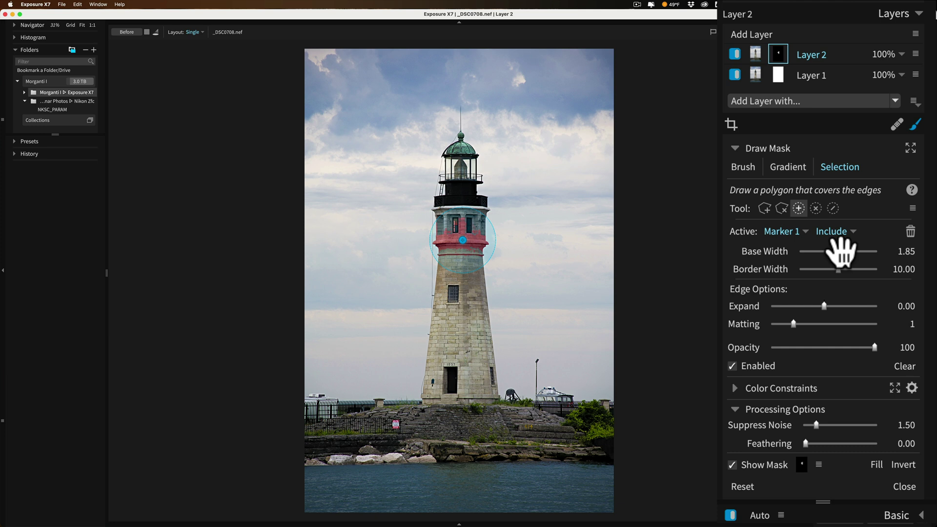
pyautogui.moveTo(839, 251); pyautogui.dragTo(899, 253)
pyautogui.click(899, 251)
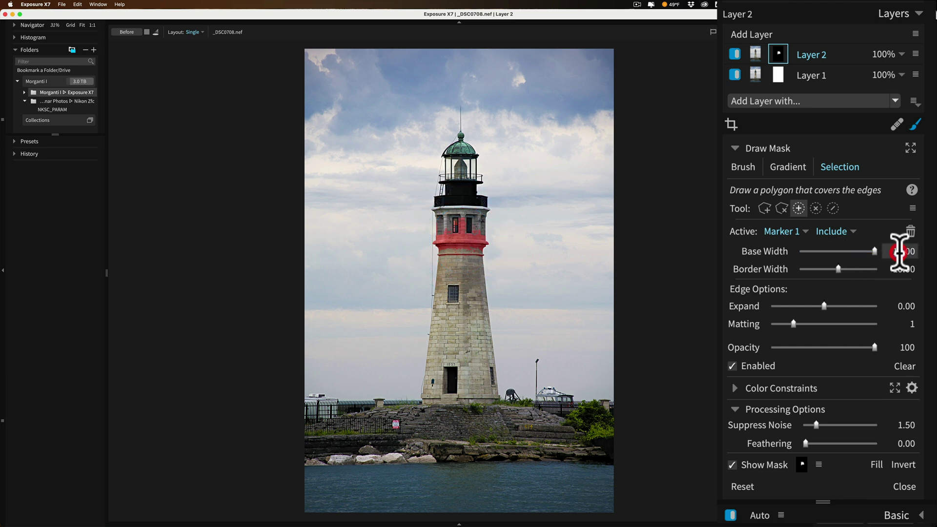
pyautogui.moveTo(874, 251)
pyautogui.mouseDown()
pyautogui.moveTo(797, 252)
pyautogui.moveTo(845, 248)
pyautogui.moveTo(856, 269)
pyautogui.moveTo(841, 268)
pyautogui.mouseUp()
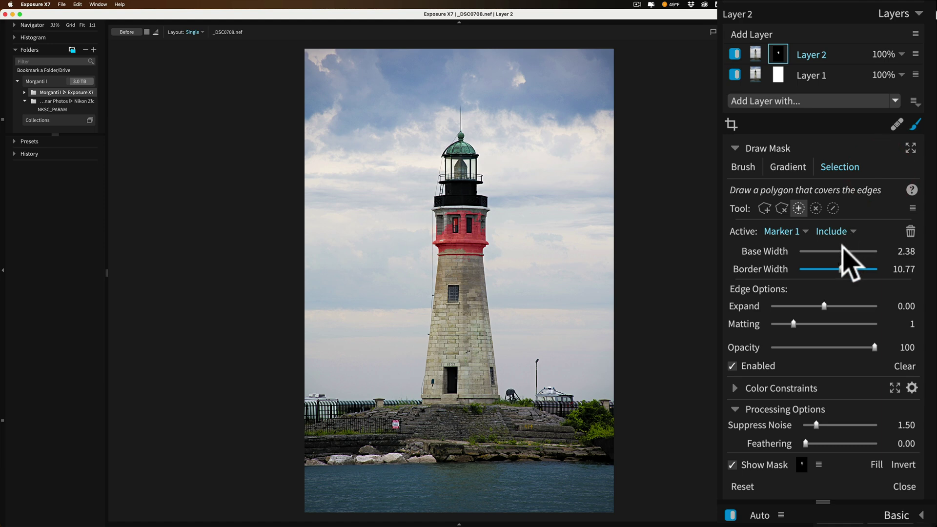
pyautogui.moveTo(844, 251); pyautogui.dragTo(849, 248)
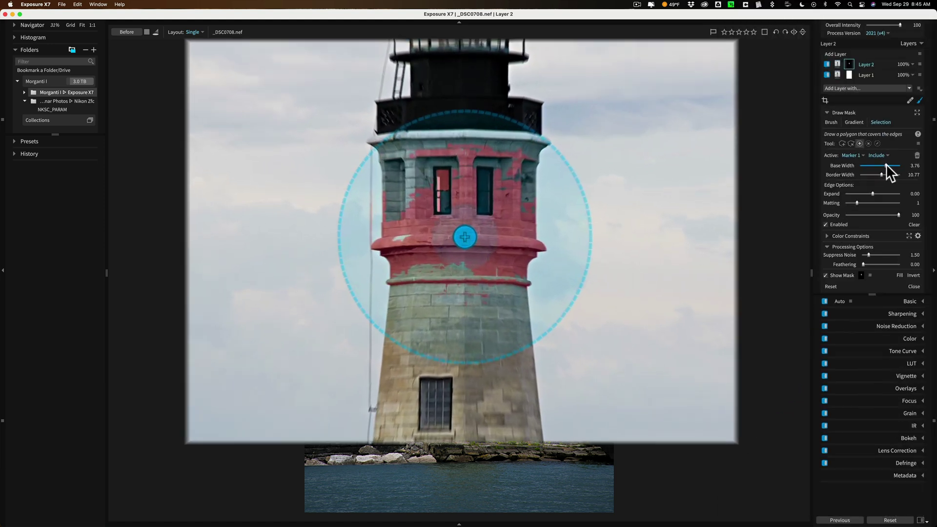
pyautogui.moveTo(886, 164); pyautogui.dragTo(894, 165)
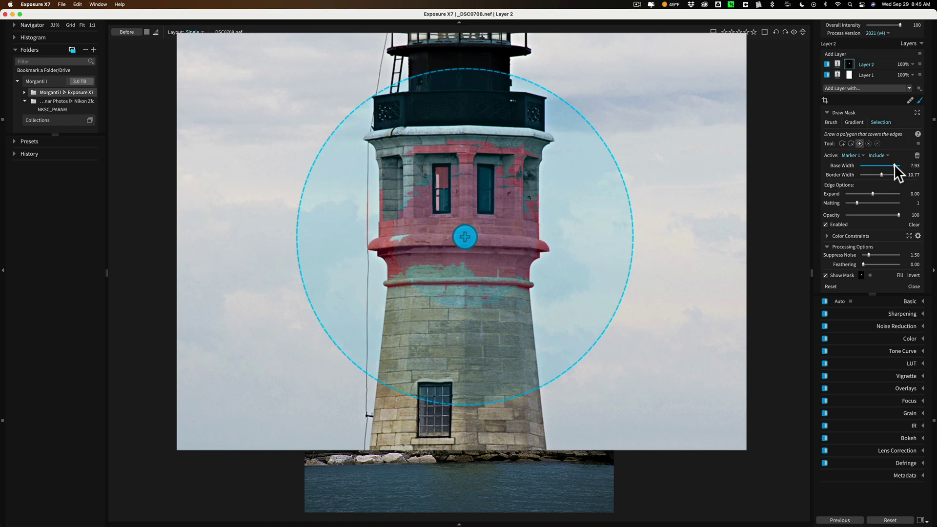
pyautogui.moveTo(894, 164); pyautogui.dragTo(908, 165)
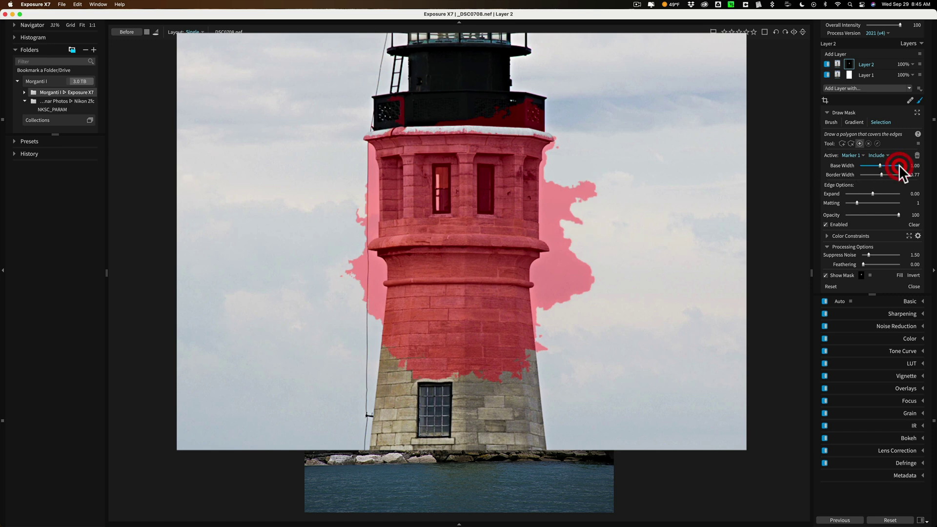
pyautogui.click(899, 165)
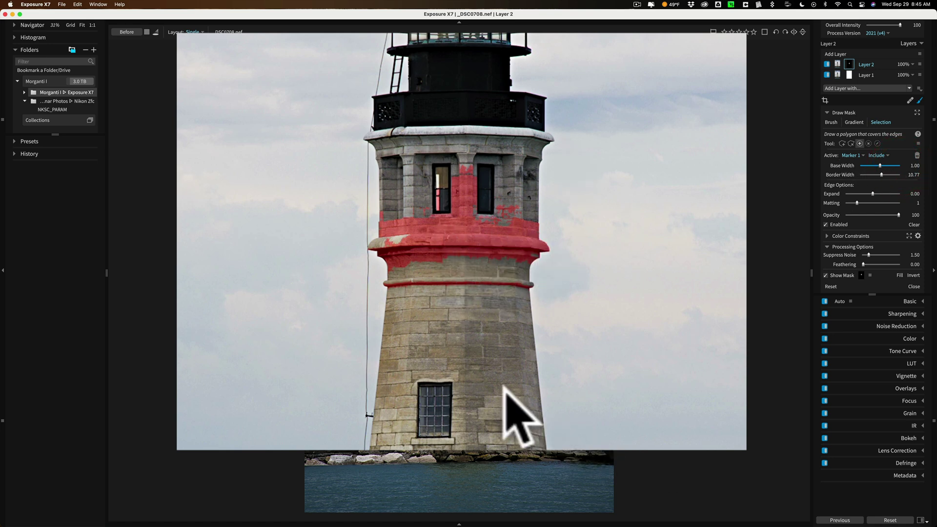
# Add include markers along the tower and narrow Marker 3 to Base Width 0.90
pyautogui.click(473, 288)
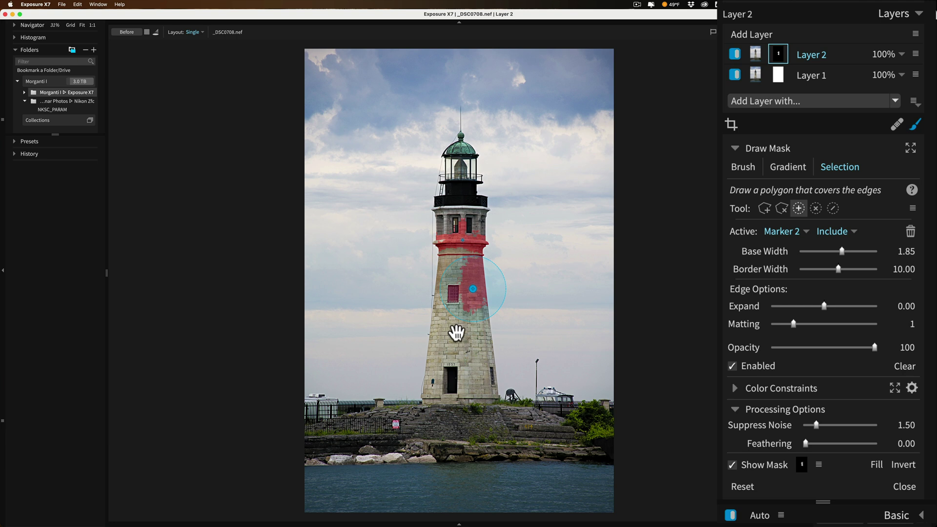
pyautogui.moveTo(444, 339)
pyautogui.mouseDown()
pyautogui.moveTo(453, 269)
pyautogui.moveTo(474, 306)
pyautogui.moveTo(475, 383)
pyautogui.moveTo(457, 355)
pyautogui.moveTo(439, 363)
pyautogui.moveTo(433, 381)
pyautogui.moveTo(454, 330)
pyautogui.moveTo(454, 252)
pyautogui.moveTo(443, 246)
pyautogui.moveTo(443, 212)
pyautogui.moveTo(476, 213)
pyautogui.mouseUp()
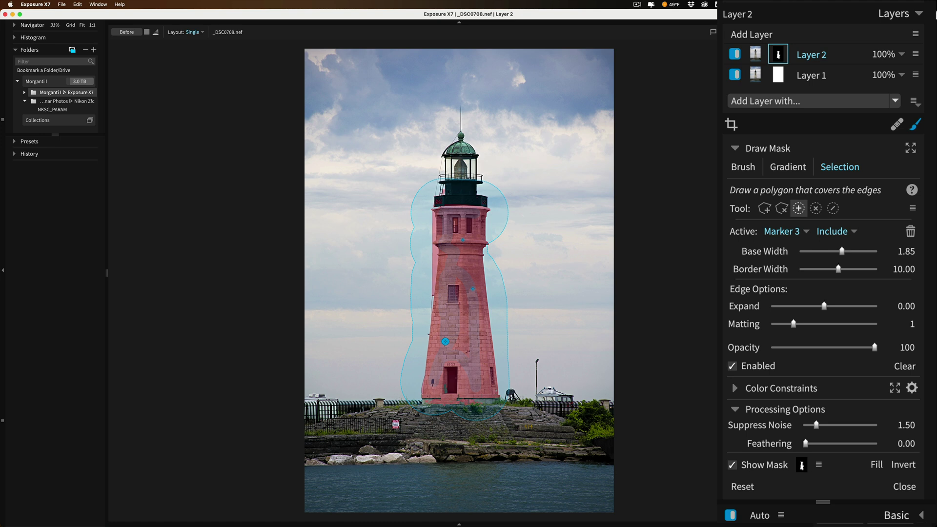
pyautogui.moveTo(841, 251)
pyautogui.mouseDown()
pyautogui.moveTo(791, 248)
pyautogui.moveTo(836, 250)
pyautogui.moveTo(835, 268)
pyautogui.mouseUp()
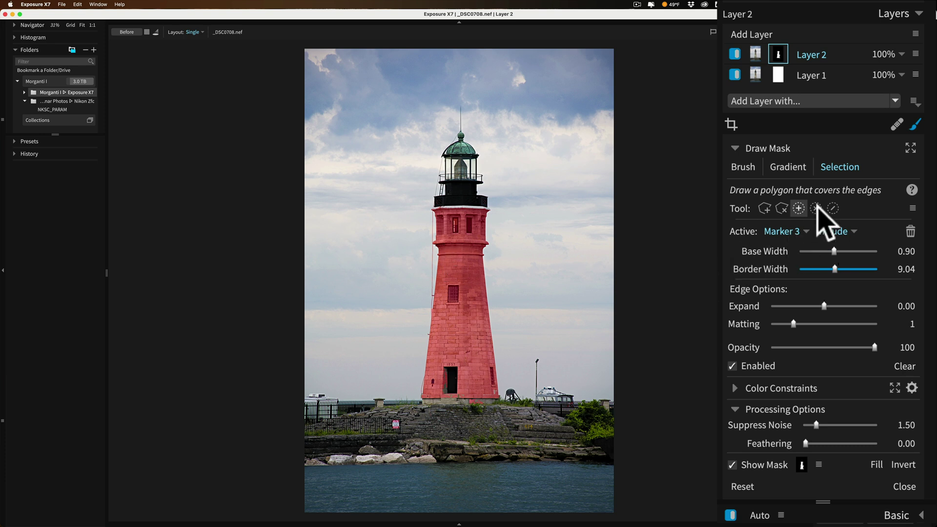
# Place two exclude markers in the sky beside the tower
pyautogui.click(816, 209)
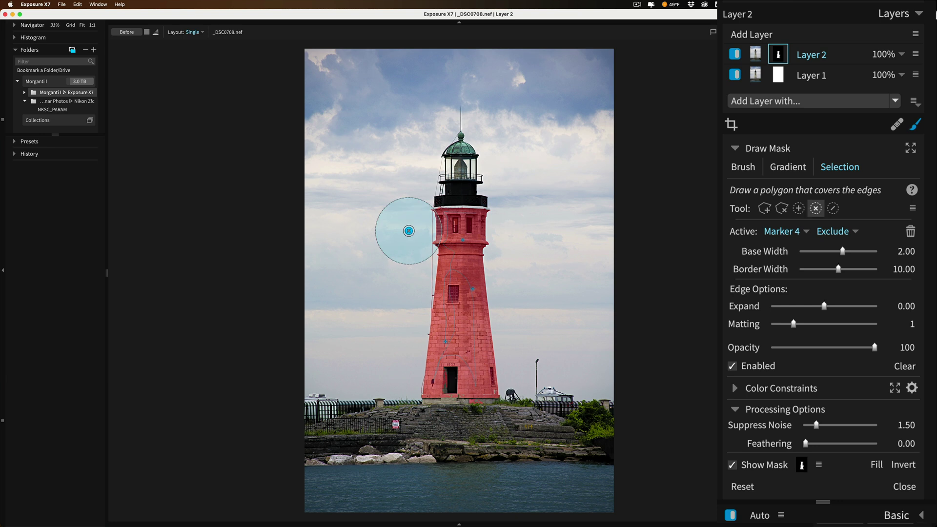
pyautogui.scroll(-3, 409, 230)
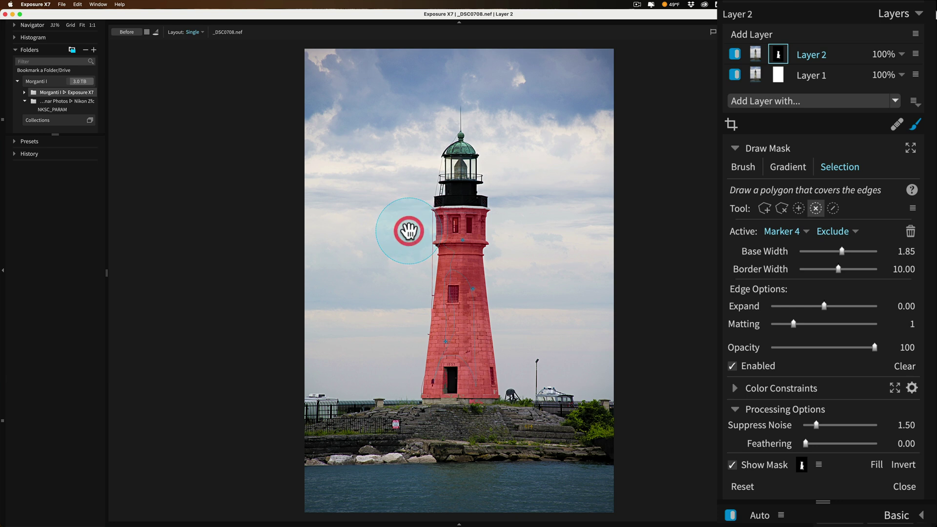
pyautogui.click(401, 286)
pyautogui.click(403, 344)
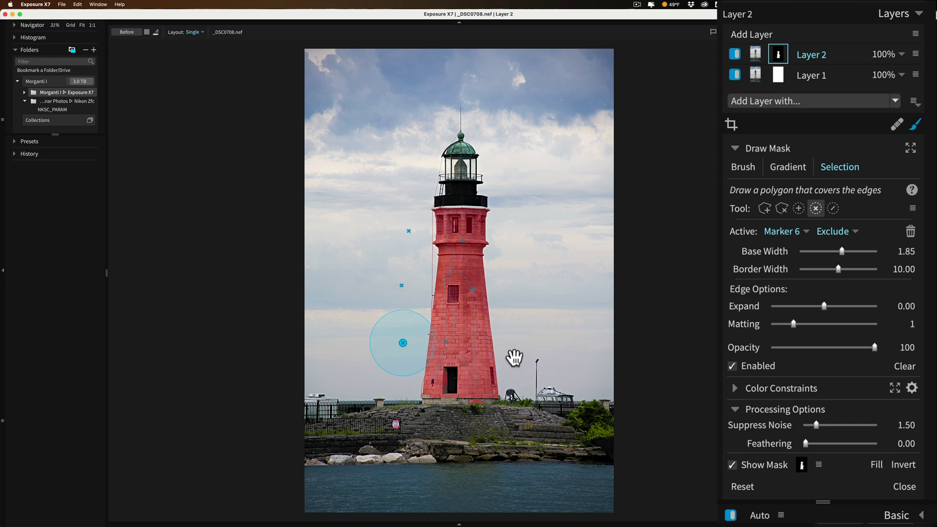
# Trace a border marker along the lighthouse gallery, then reselect the Exclude marker
pyautogui.click(833, 209)
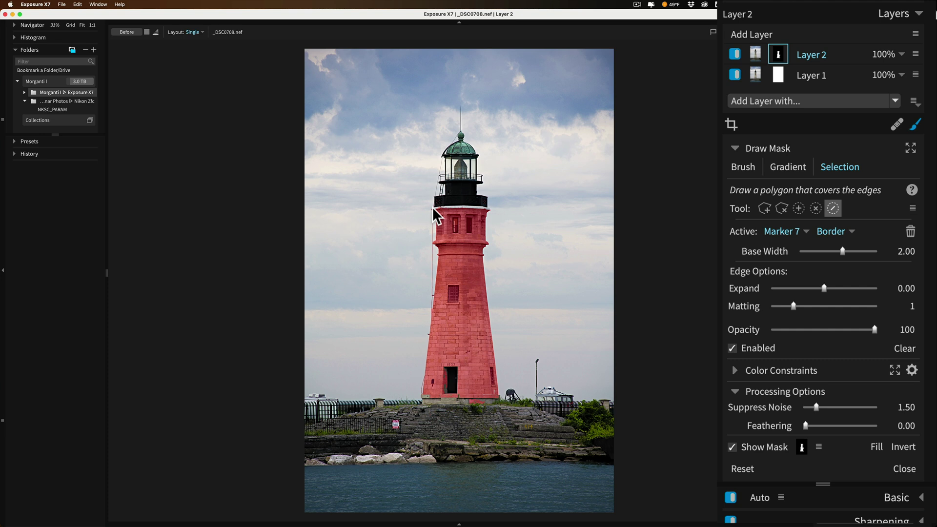
pyautogui.moveTo(432, 208); pyautogui.dragTo(488, 213)
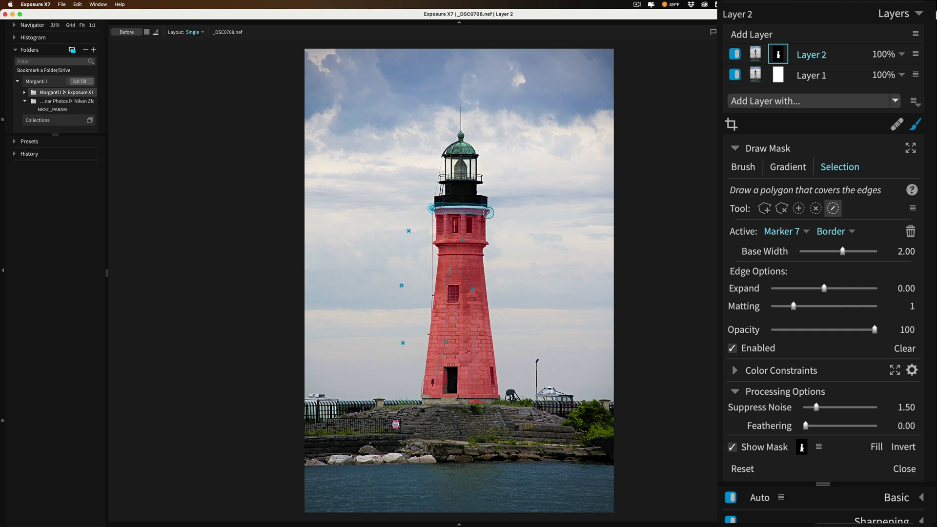
pyautogui.scroll(-3, 488, 213)
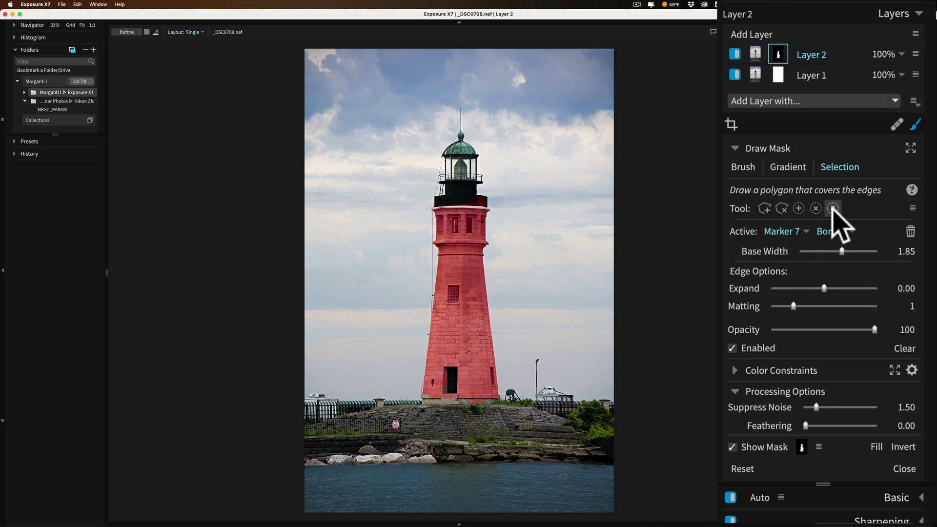
pyautogui.click(818, 208)
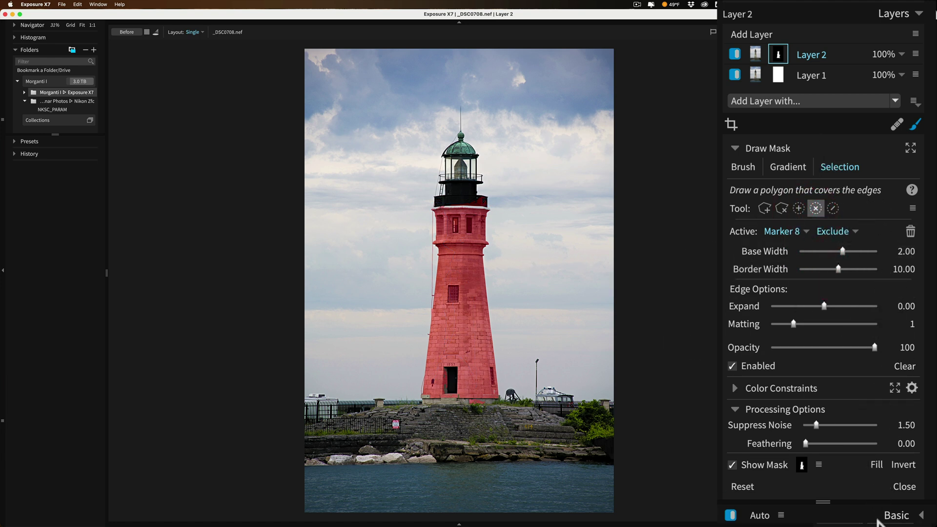
# Briefly brighten the masked tower's exposure to check the mask, then reset it to zero
pyautogui.click(905, 300)
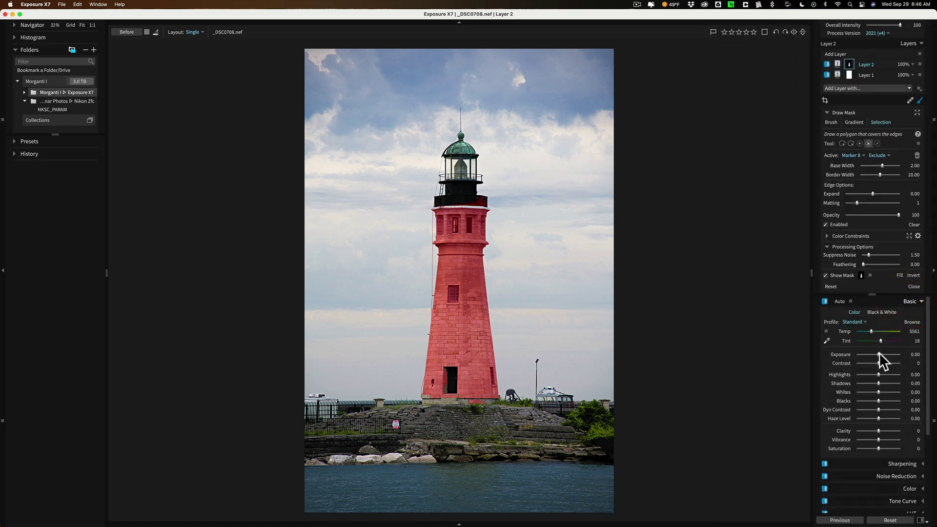
pyautogui.moveTo(881, 356); pyautogui.dragTo(900, 353)
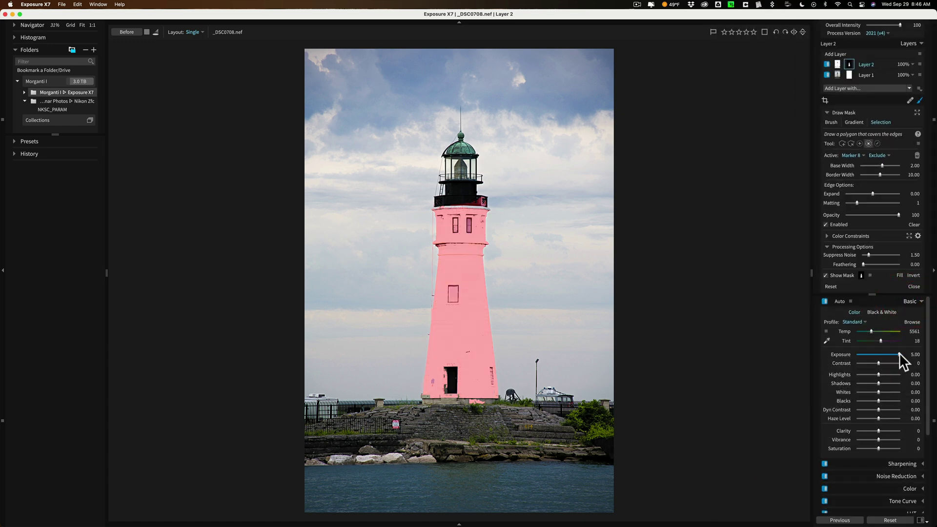
pyautogui.doubleClick(868, 352)
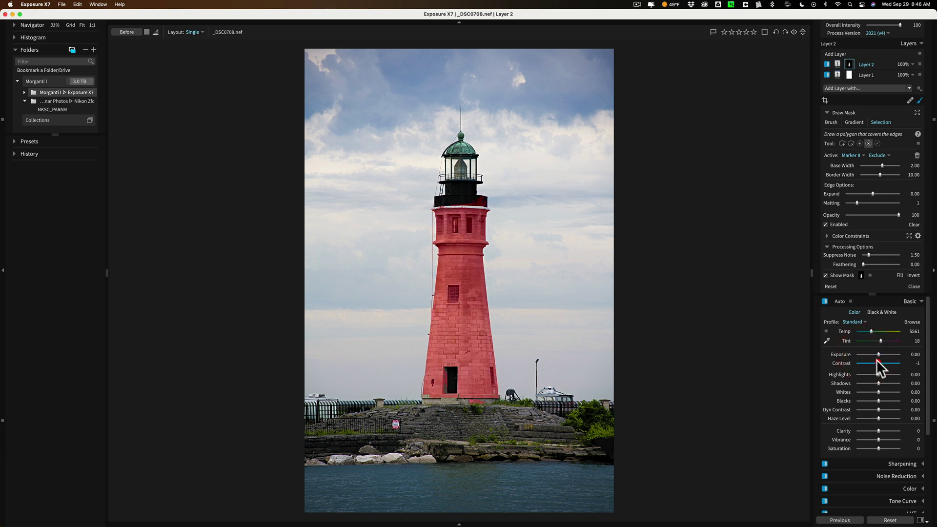
# Hide the red overlay, raise tower contrast and clarity, darken exposure slightly, and close mask editing
pyautogui.click(878, 362)
pyautogui.click(825, 275)
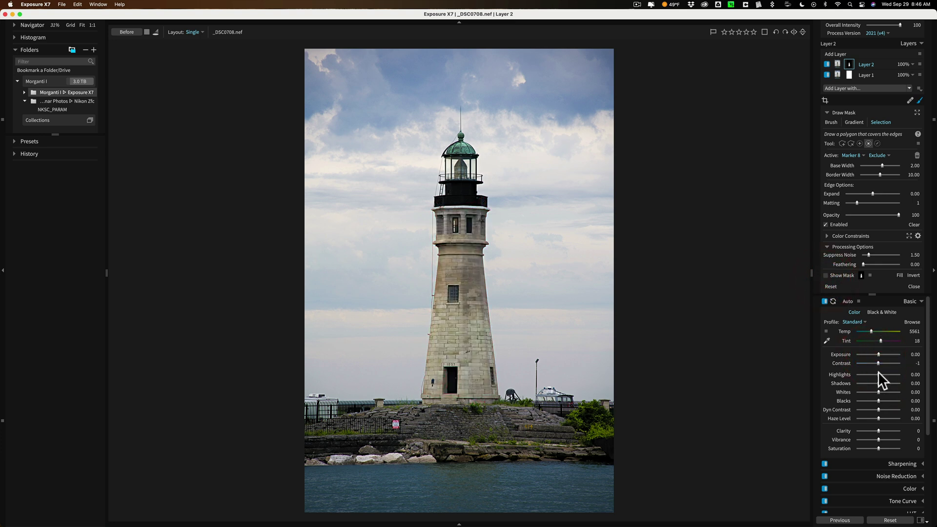
pyautogui.moveTo(877, 361); pyautogui.dragTo(885, 361)
pyautogui.click(877, 354)
pyautogui.moveTo(878, 430); pyautogui.dragTo(884, 431)
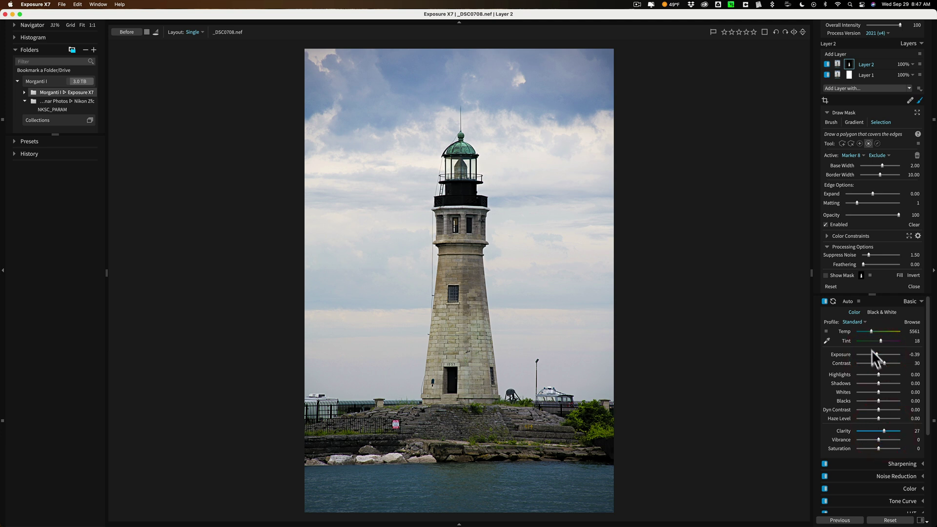
pyautogui.click(913, 300)
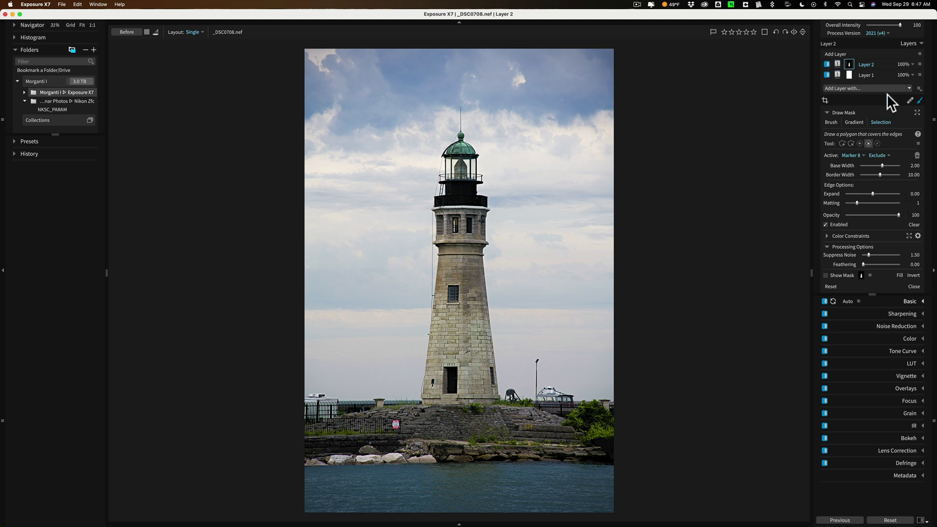
pyautogui.click(920, 101)
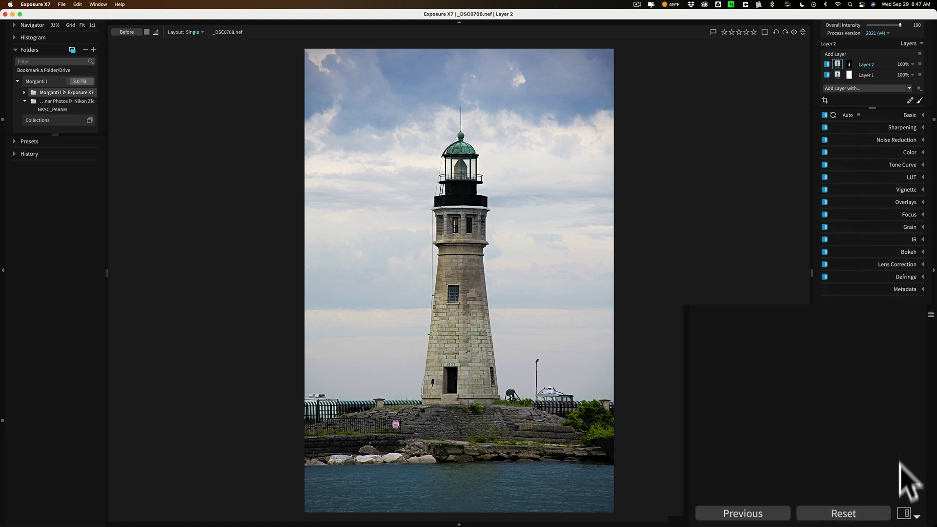
# Switch through Retouching, Culling and Defaults workspaces, then open Customize Workspaces preferences
pyautogui.click(906, 512)
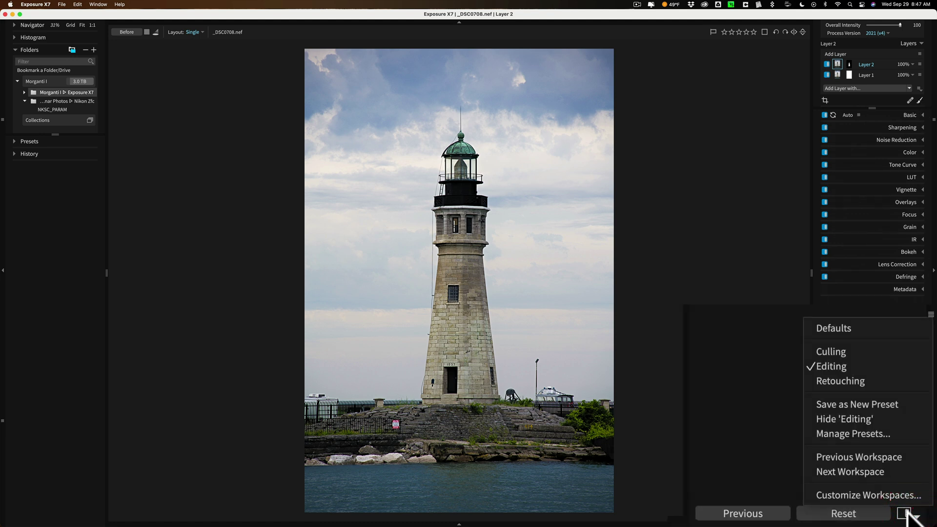
pyautogui.click(836, 382)
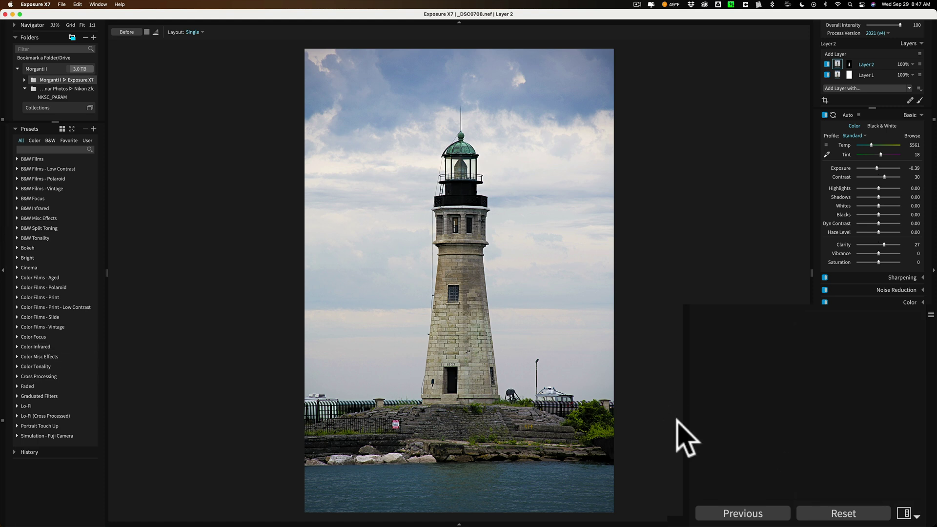
pyautogui.click(906, 510)
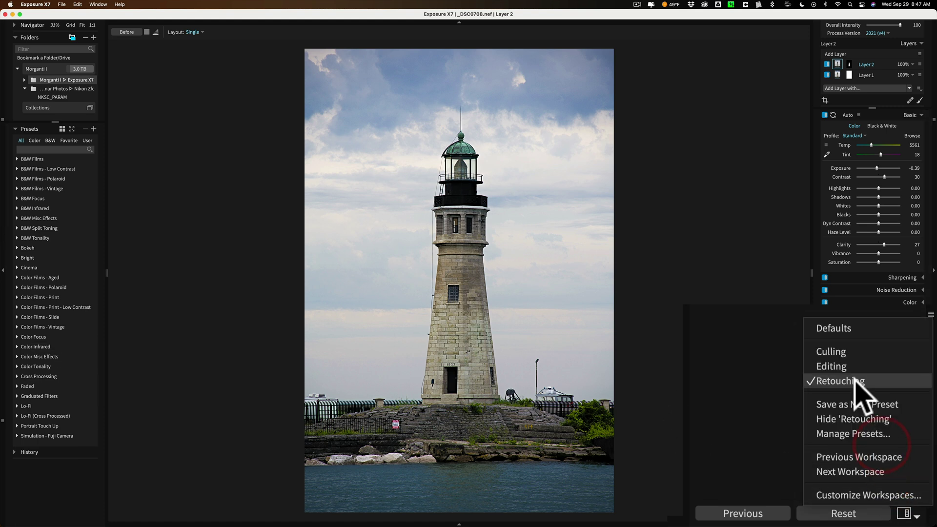
pyautogui.click(838, 349)
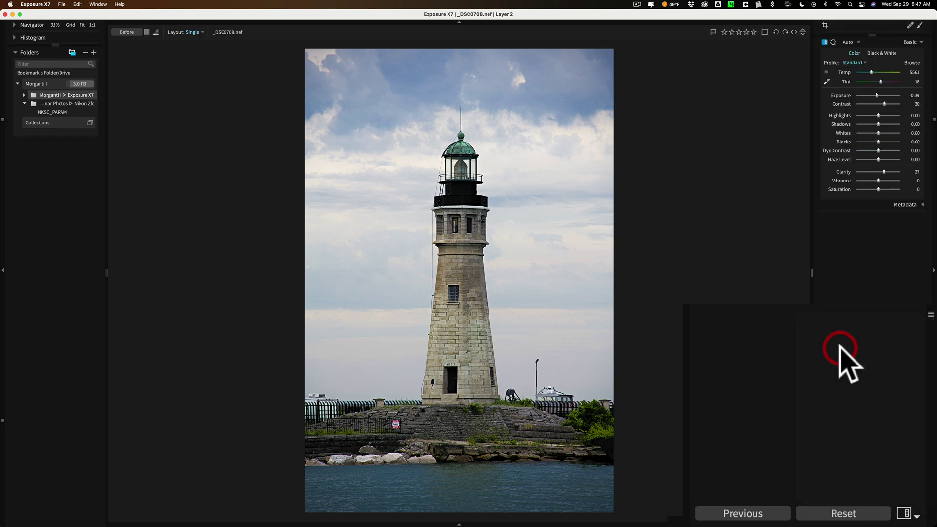
pyautogui.click(906, 513)
pyautogui.click(851, 330)
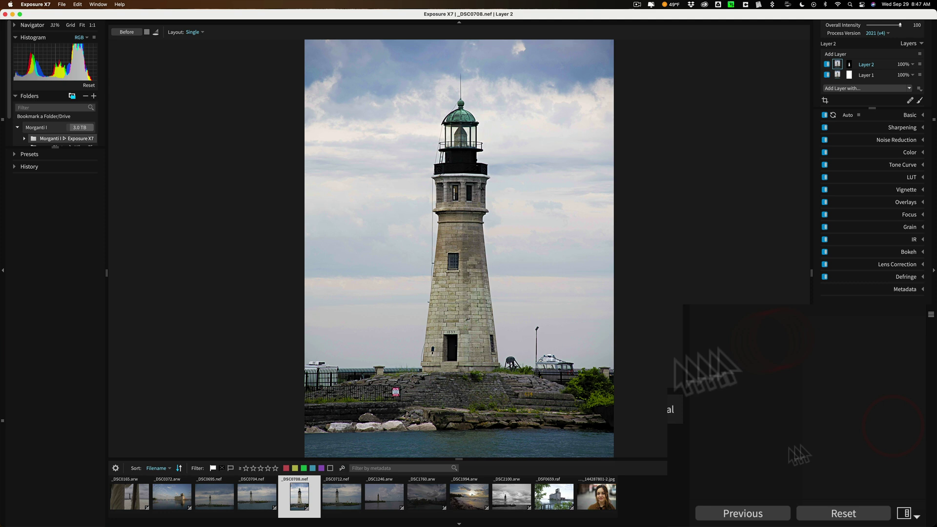
pyautogui.click(900, 511)
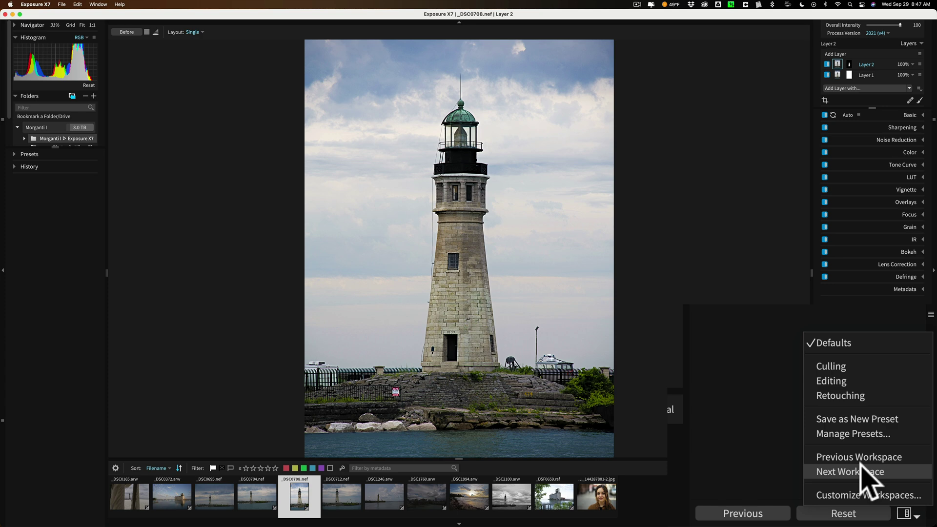
pyautogui.click(869, 496)
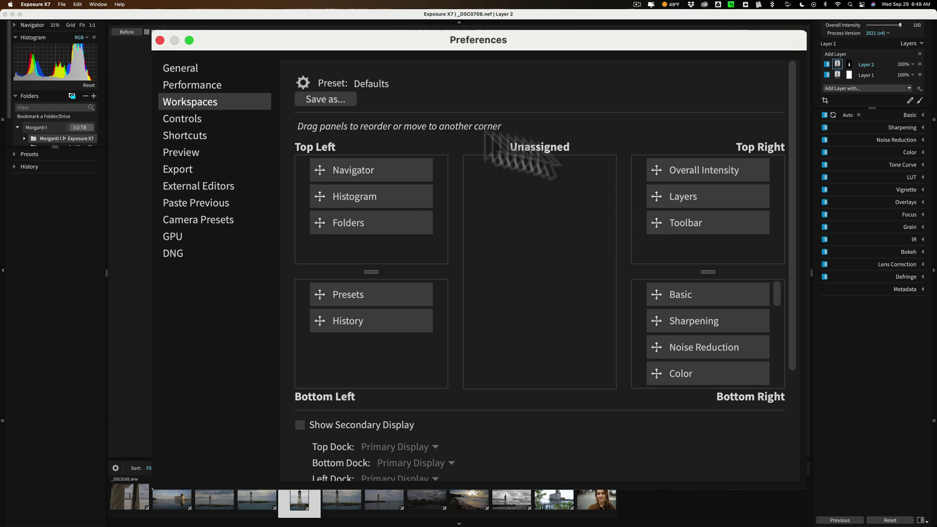
# Close Preferences, dismiss the workspace list unchanged, and open the Crop and Transform tool
pyautogui.click(160, 40)
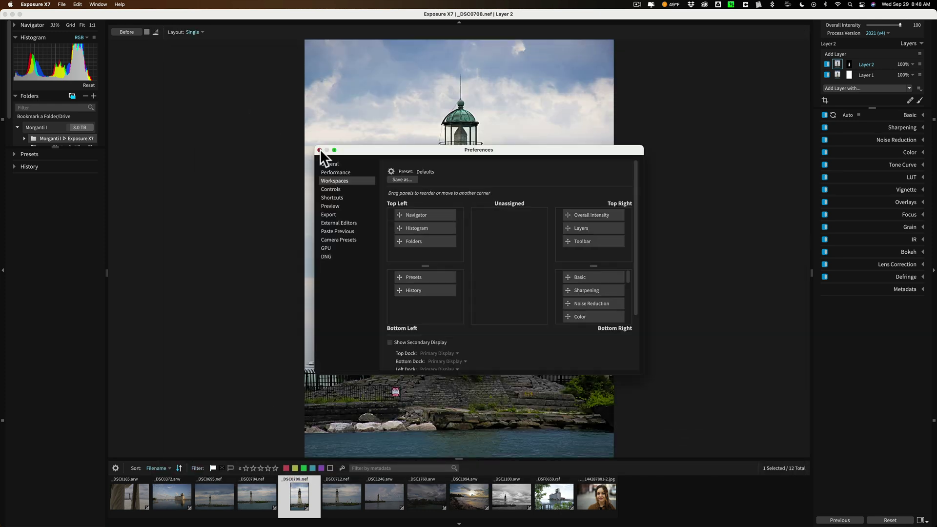
pyautogui.click(319, 151)
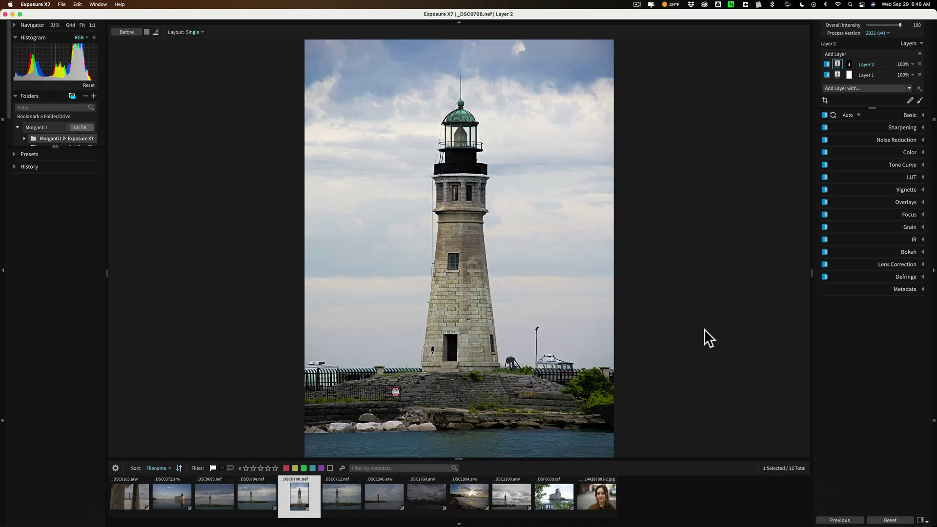
pyautogui.click(920, 520)
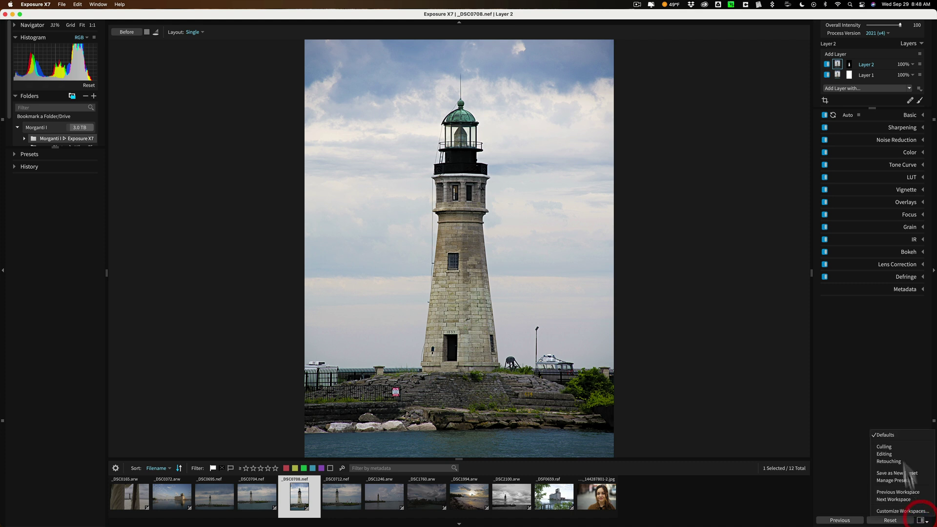
pyautogui.click(843, 456)
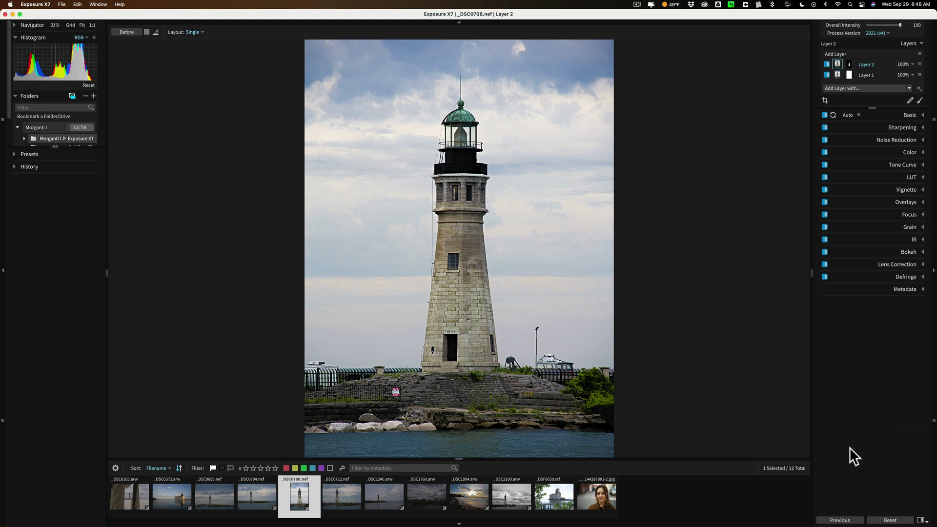
pyautogui.click(825, 101)
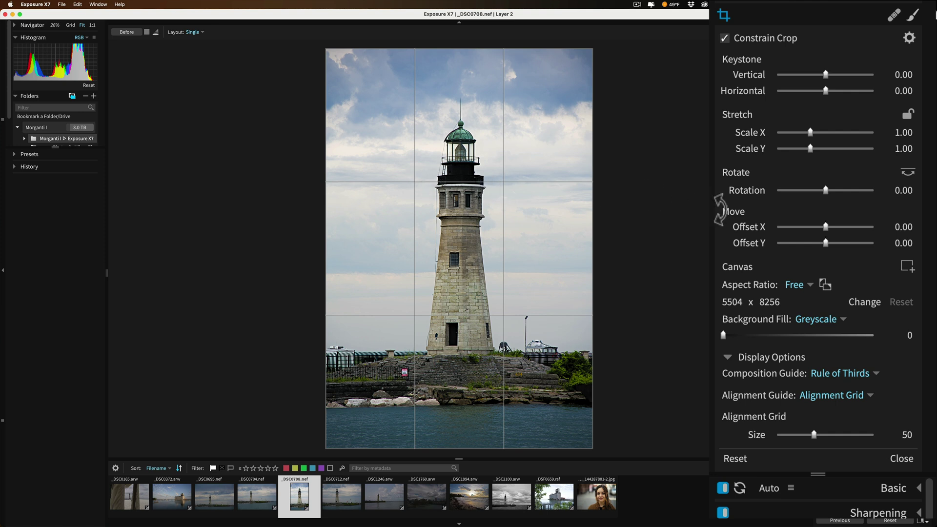
# Set the Composition Guide to Golden Ratio, then to Golden Spiral
pyautogui.click(842, 374)
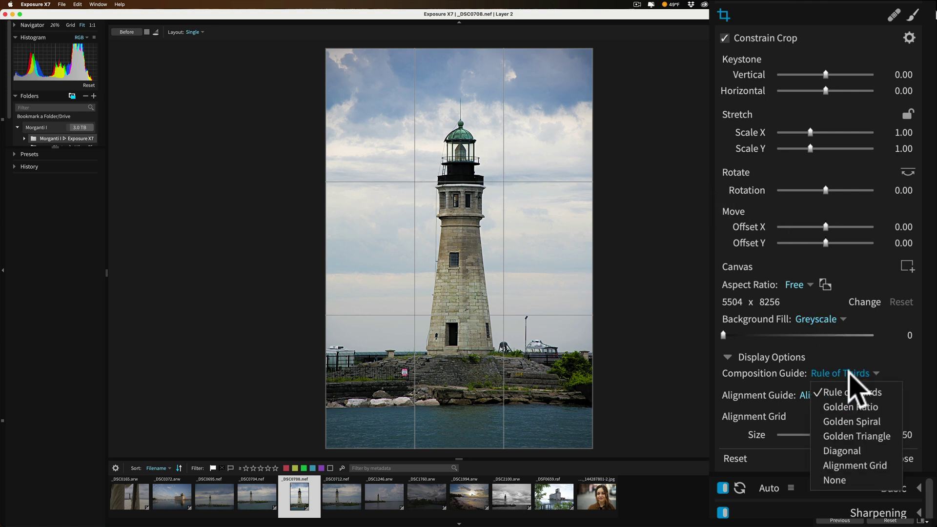
pyautogui.click(850, 406)
pyautogui.click(841, 374)
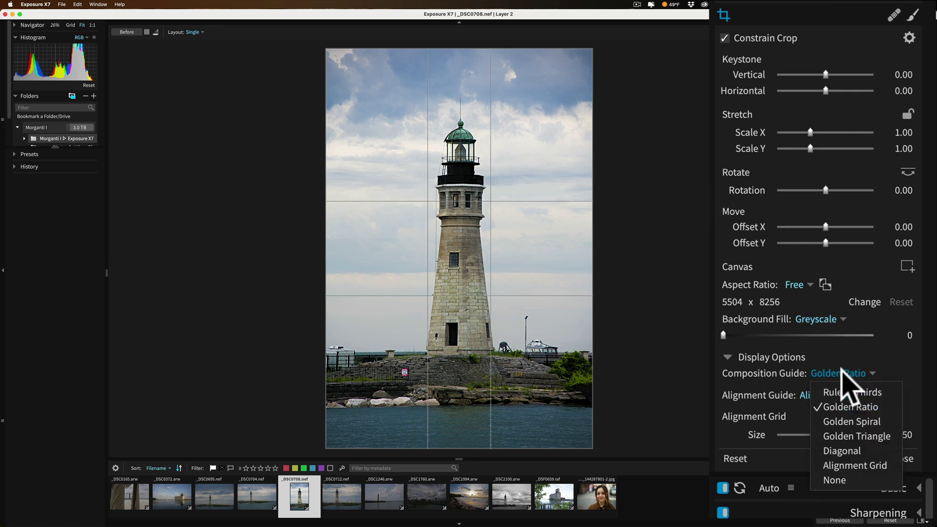
pyautogui.click(848, 418)
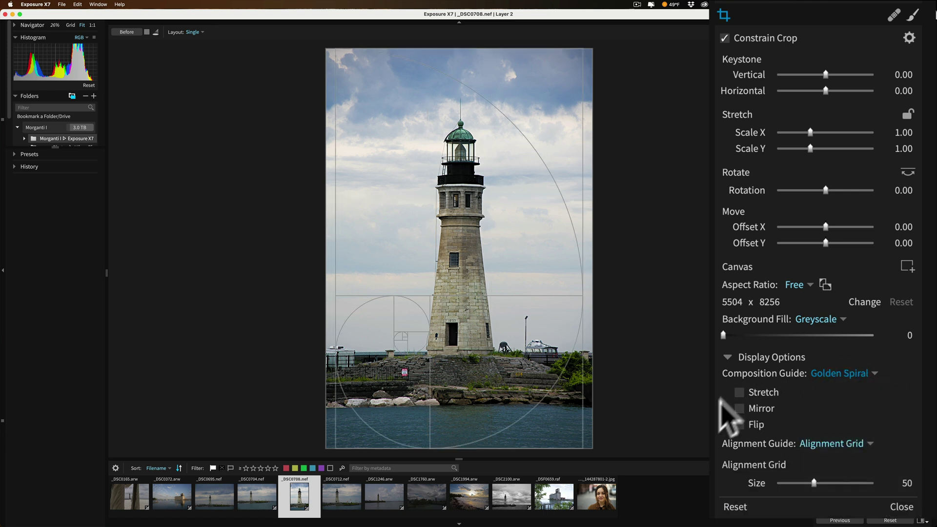
# Enable Stretch, Mirror and Flip on the golden spiral, toggling Mirror off and back on
pyautogui.click(740, 392)
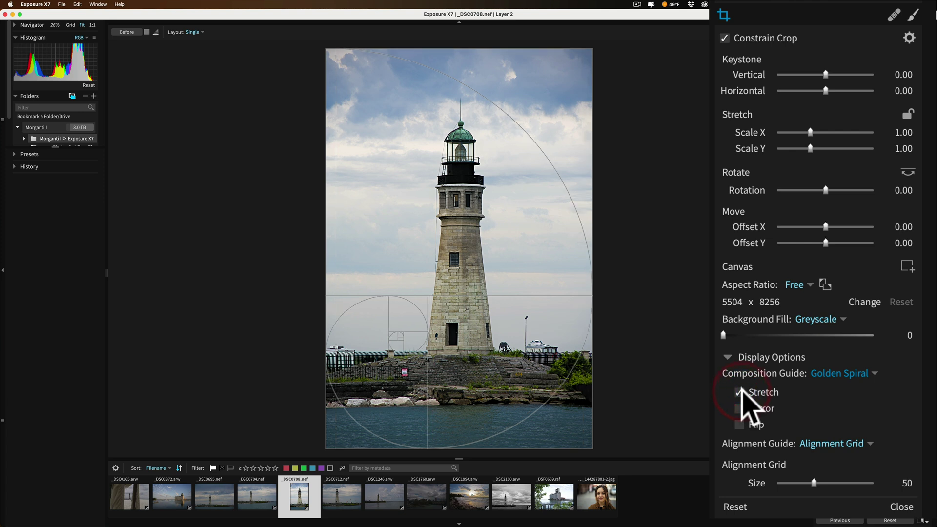
pyautogui.click(740, 408)
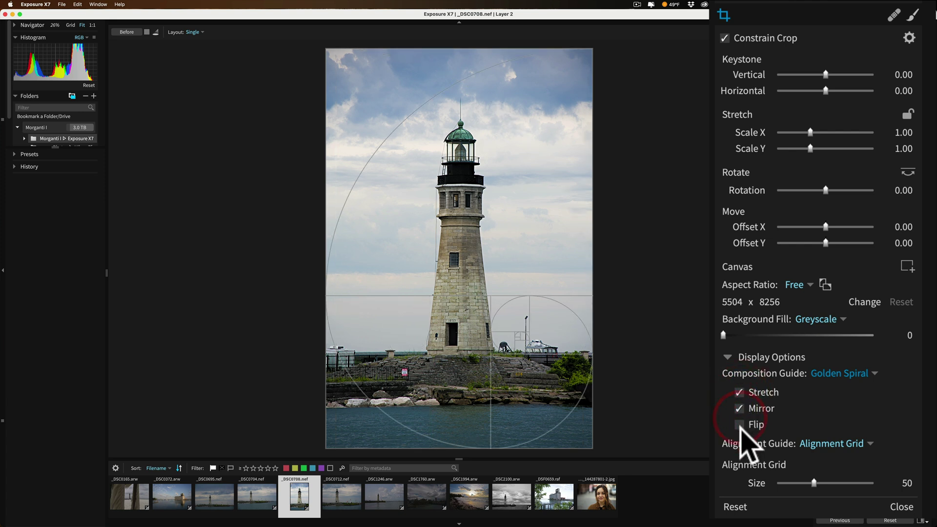
pyautogui.click(740, 424)
pyautogui.click(739, 408)
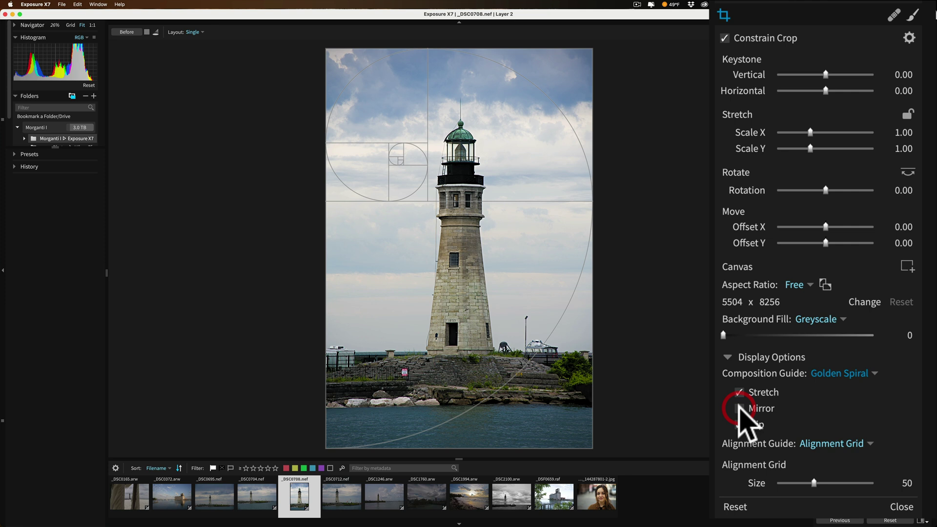
pyautogui.click(739, 408)
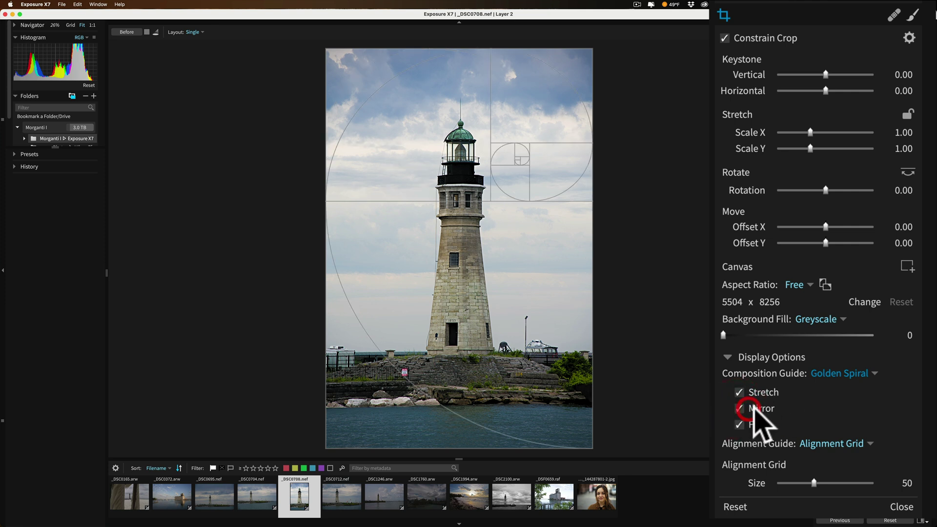
pyautogui.click(831, 375)
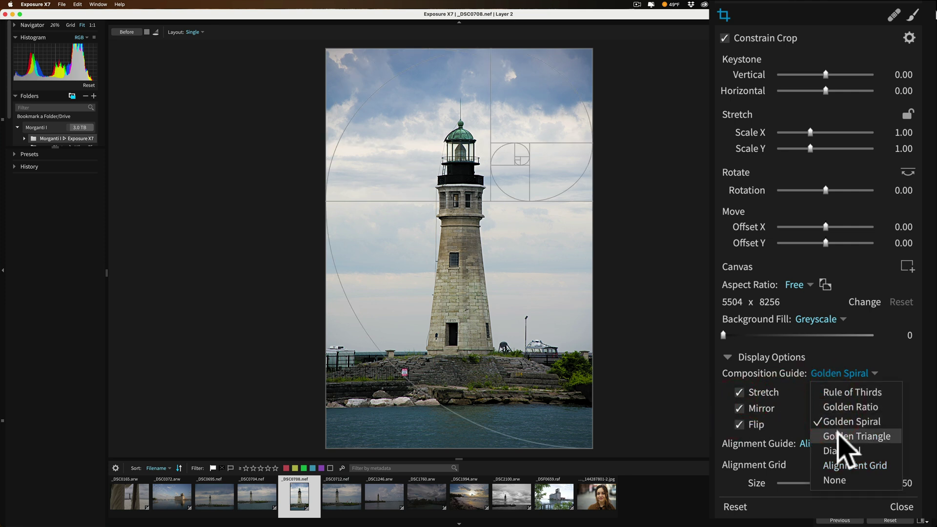
# Switch the overlay to Golden Triangle and toggle its Mirror orientation several times
pyautogui.click(838, 434)
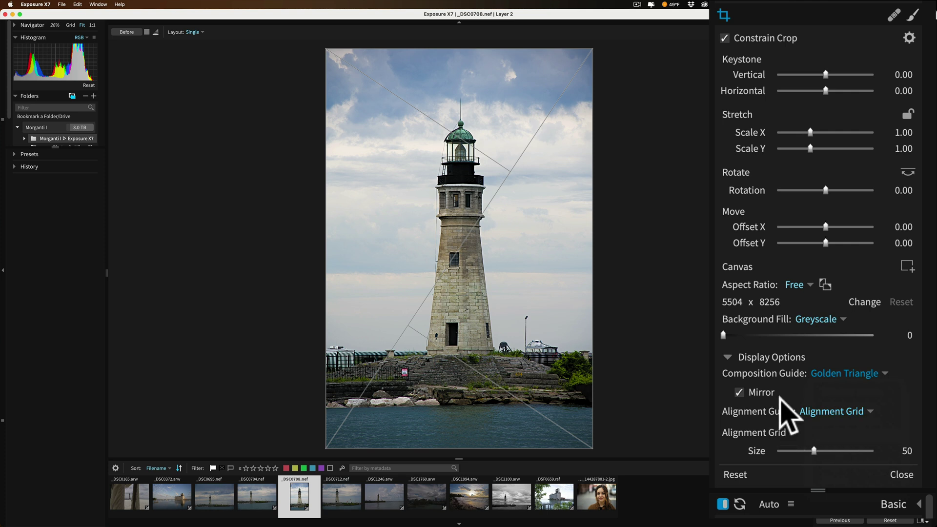
pyautogui.click(739, 392)
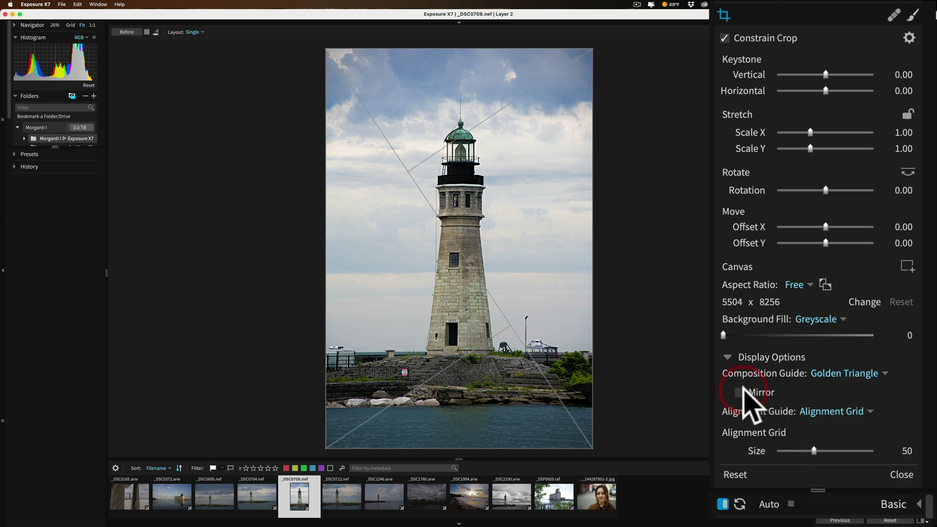
pyautogui.click(741, 390)
pyautogui.click(741, 390)
pyautogui.click(742, 390)
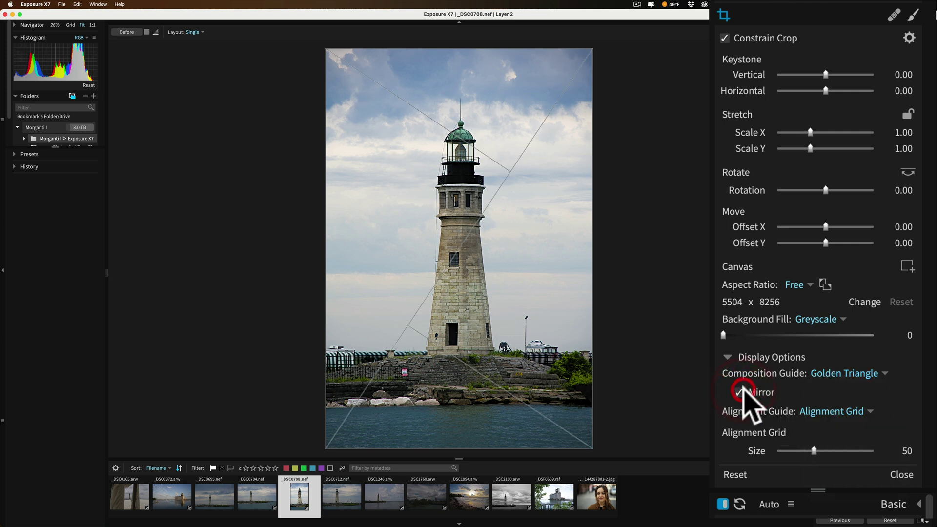
# Try the Diagonal and Alignment Grid guides, then settle on Rule of Thirds
pyautogui.click(822, 372)
pyautogui.click(841, 452)
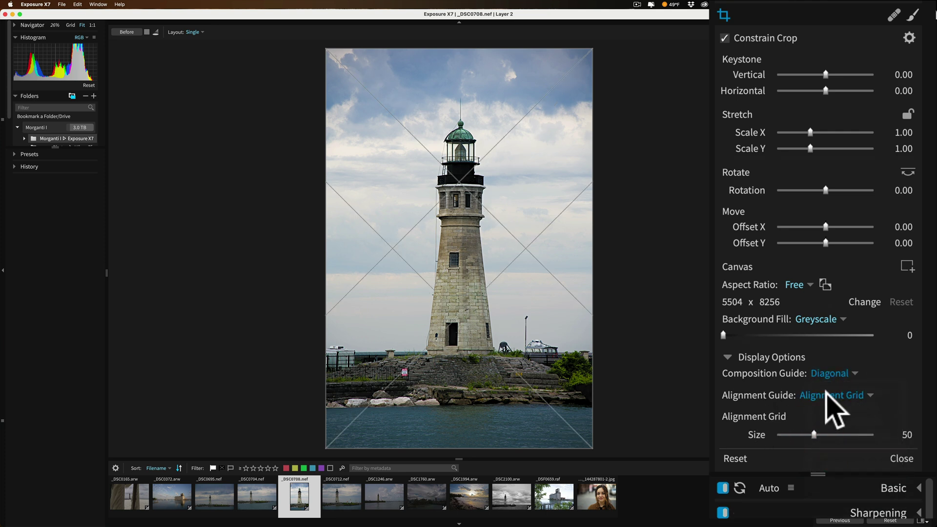
pyautogui.click(828, 396)
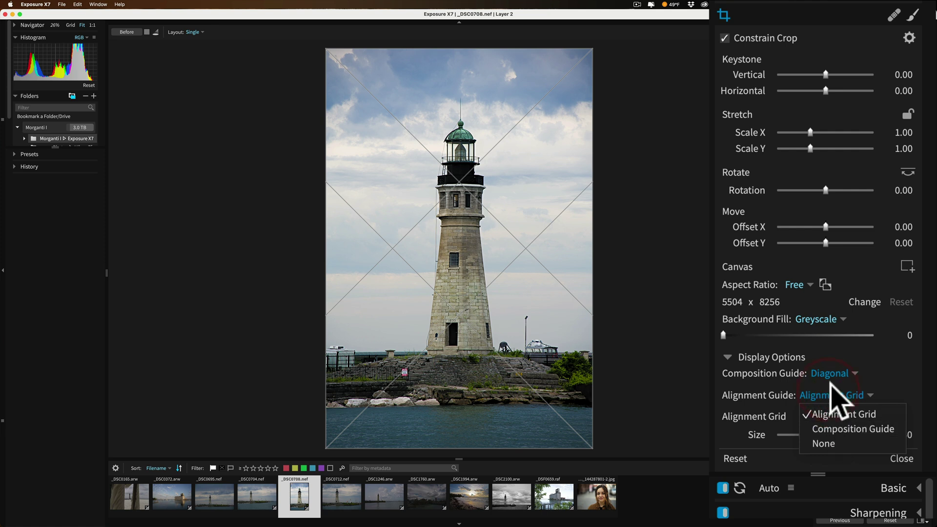
pyautogui.click(831, 392)
pyautogui.click(832, 374)
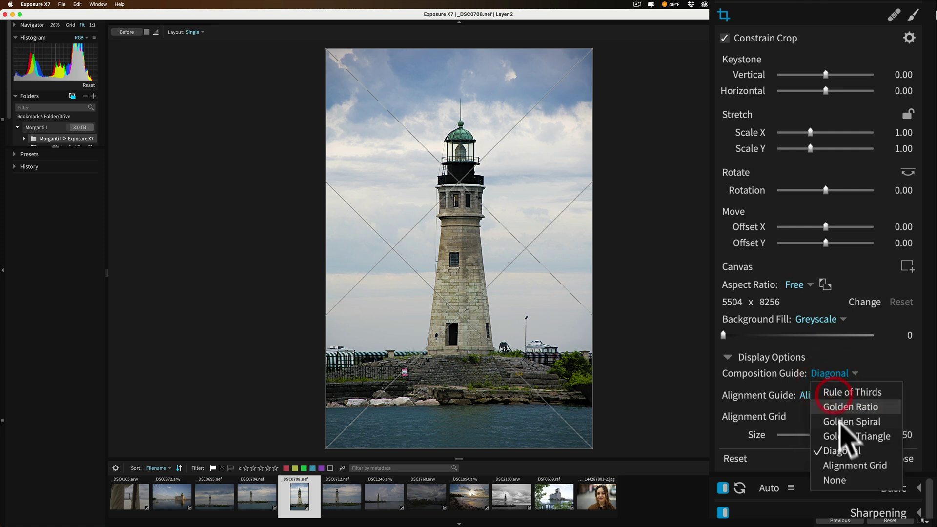
pyautogui.click(840, 466)
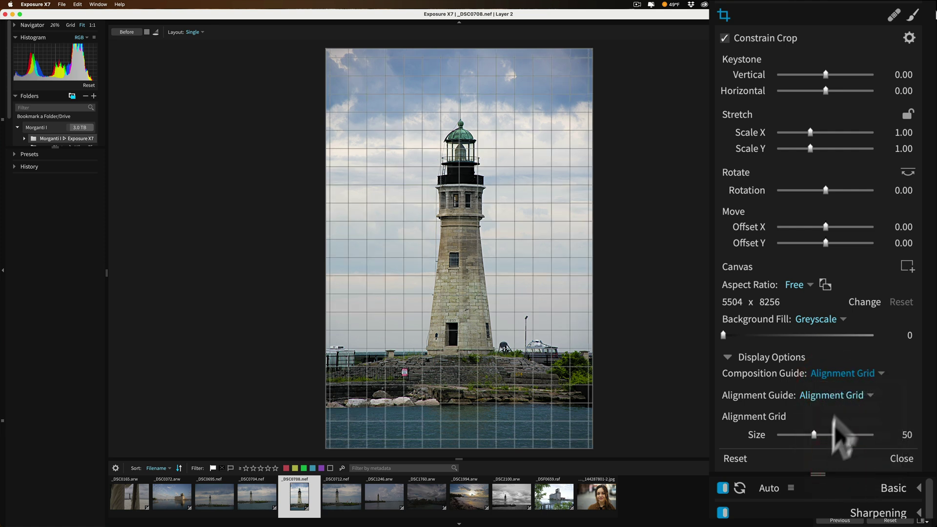
pyautogui.click(839, 372)
pyautogui.click(845, 390)
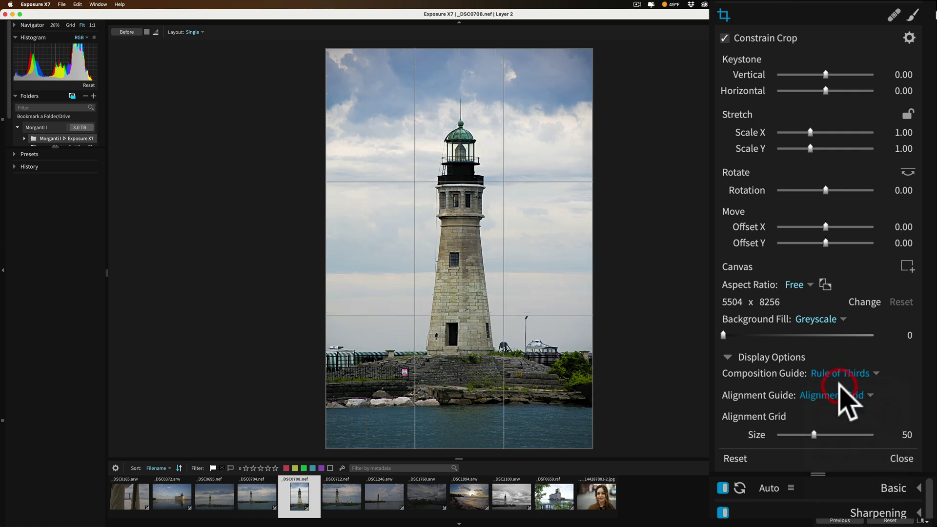